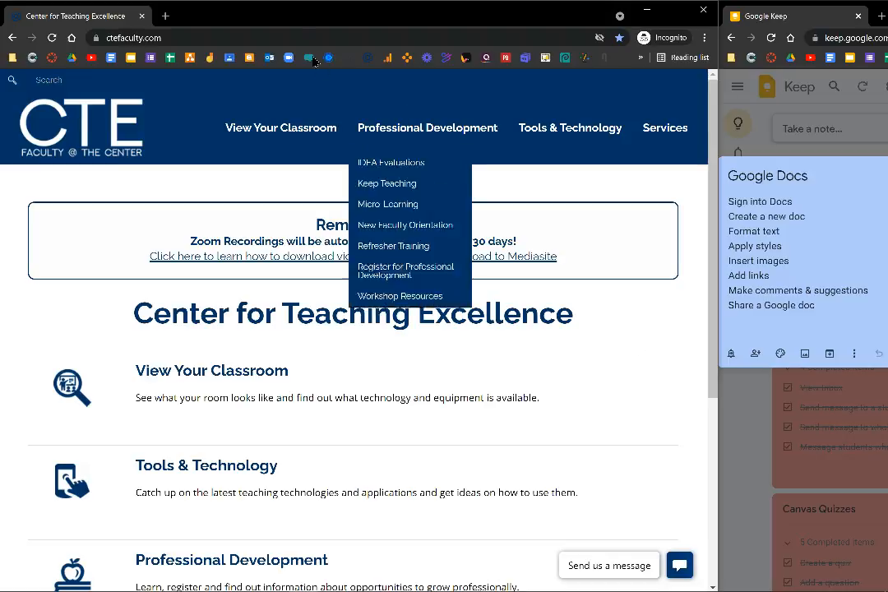
Go to docs.google.com and sign in with the college email account.
{"action": "left_click", "coordinate": [301, 37]}
{"action": "type", "text": "docs.google.com"}
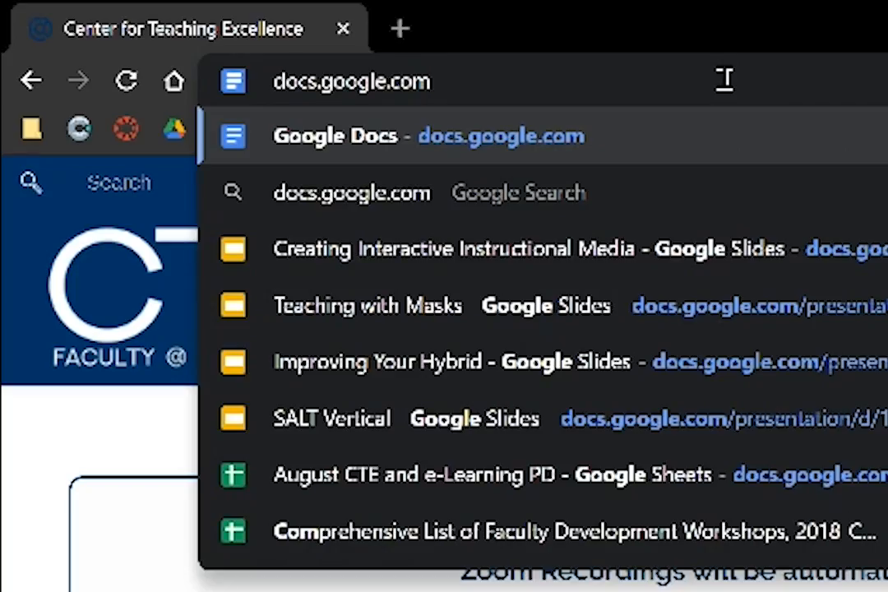
{"action": "key", "text": "Return"}
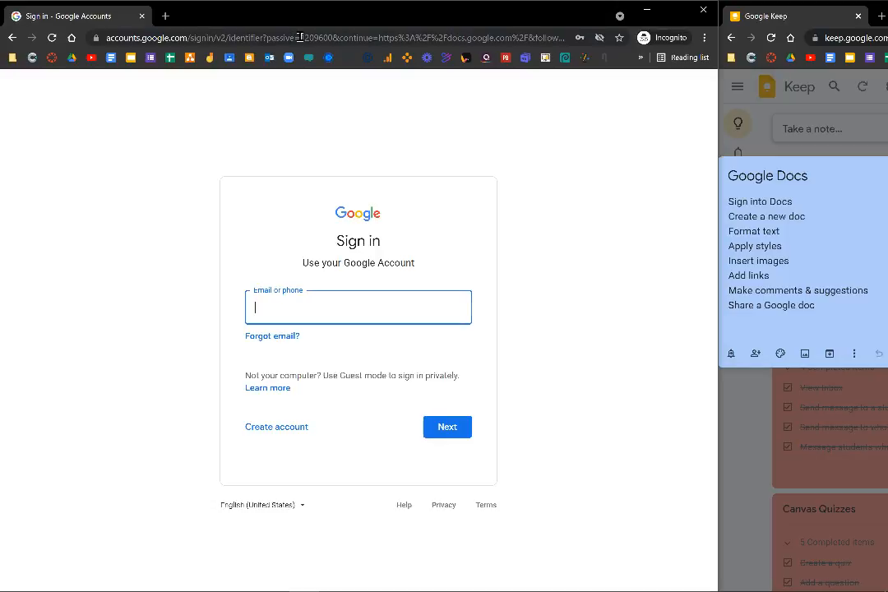
{"action": "left_click", "coordinate": [447, 426]}
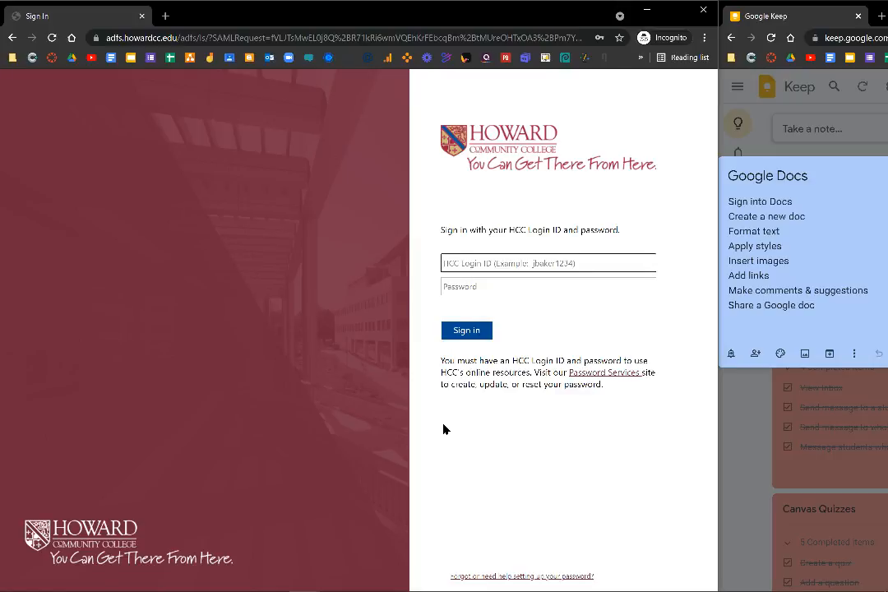
{"action": "left_click", "coordinate": [458, 335]}
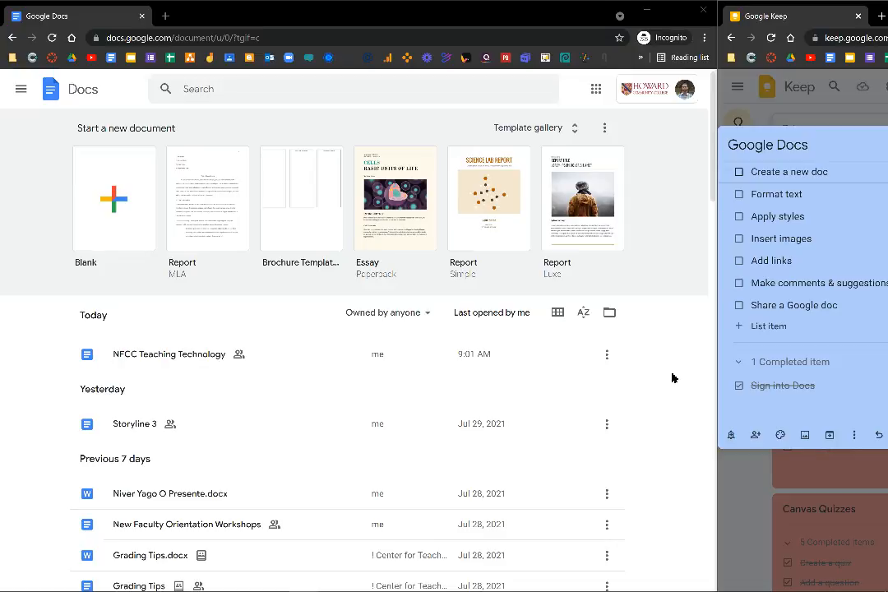
Create a blank document titled 'Mike's Awesome Doc' with an Introduction heading and pasted body text.
{"action": "left_click", "coordinate": [118, 212]}
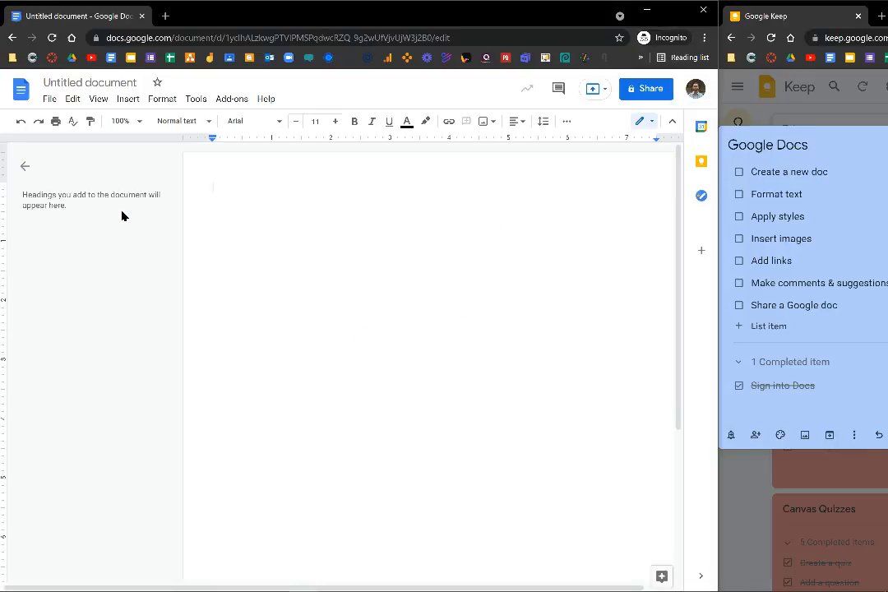
{"action": "left_click", "coordinate": [113, 82]}
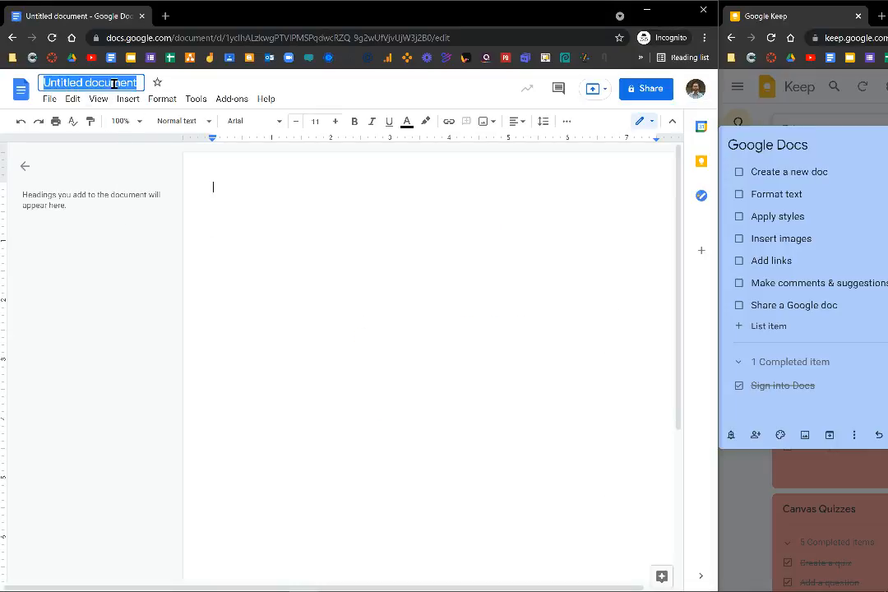
{"action": "type", "text": "Mike's Awesome Doc"}
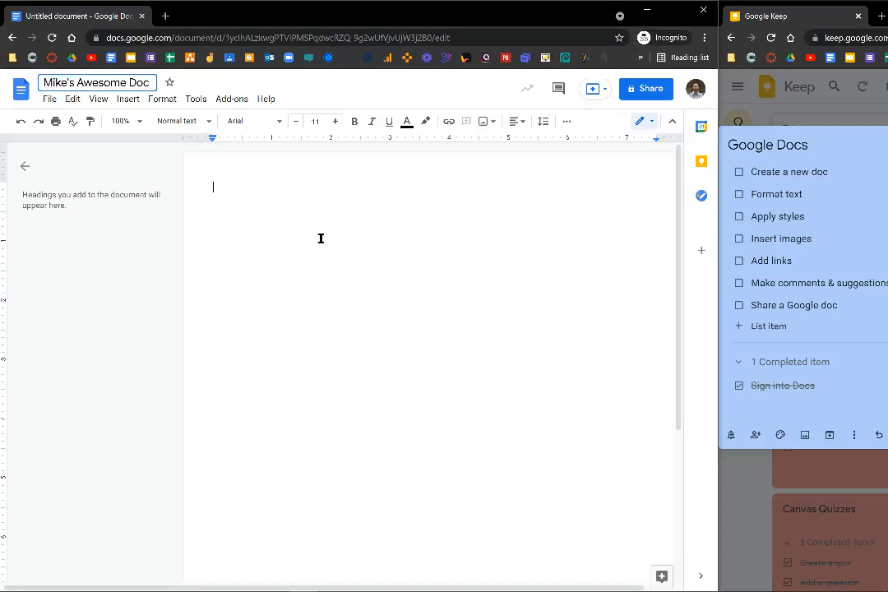
{"action": "key", "text": "Return"}
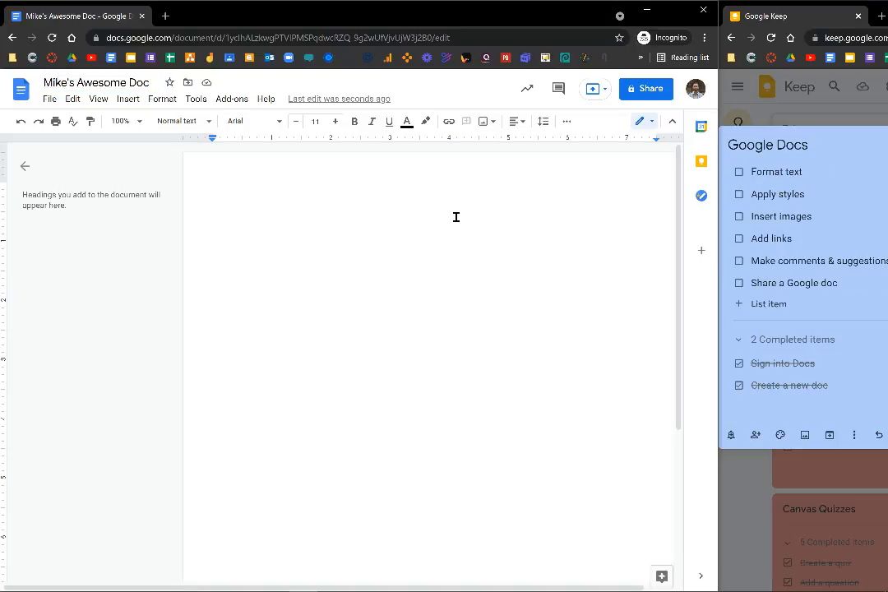
{"action": "type", "text": "Introduction"}
{"action": "type", "text": "This is my Google Doc. It's pretty awesome!  Part 1 This is the first part of my document where I tell you something cool.  Part 2 This is the 2nd part of my doc where you'll get even more cool stuff!"}
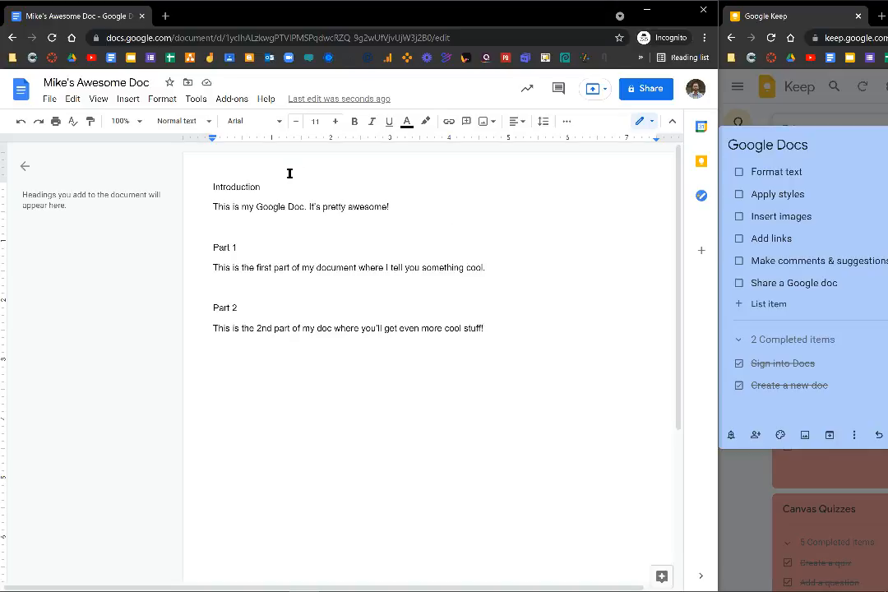
Change the Introduction heading's font to Bangers.
{"action": "left_click_drag", "start_coordinate": [282, 187], "coordinate": [198, 179]}
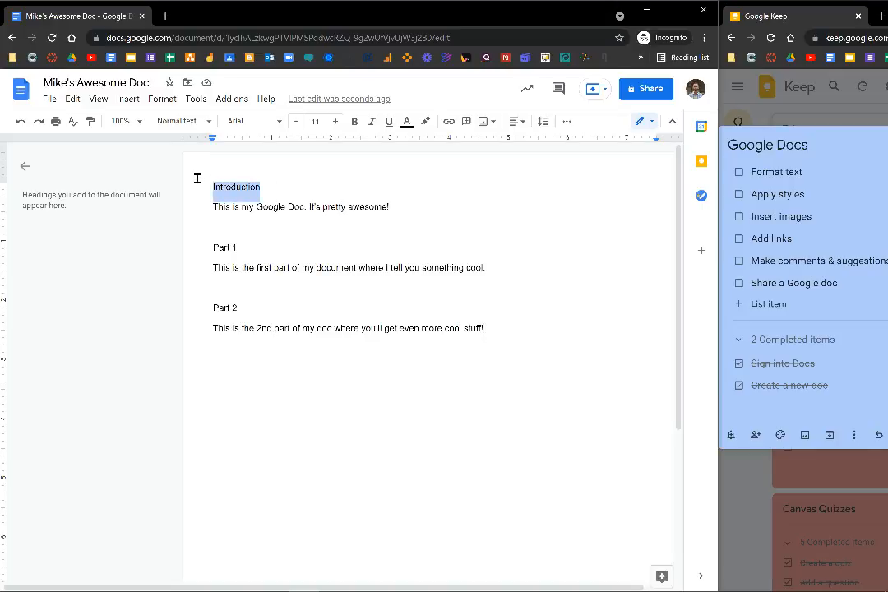
{"action": "left_click", "coordinate": [280, 123]}
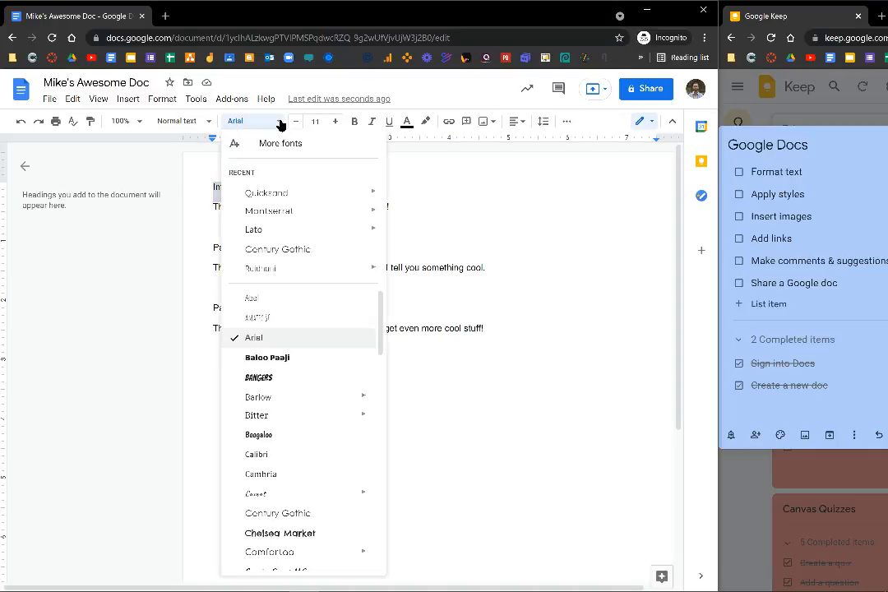
{"action": "scroll", "coordinate": [313, 343], "scroll_direction": "down", "scroll_amount": 3}
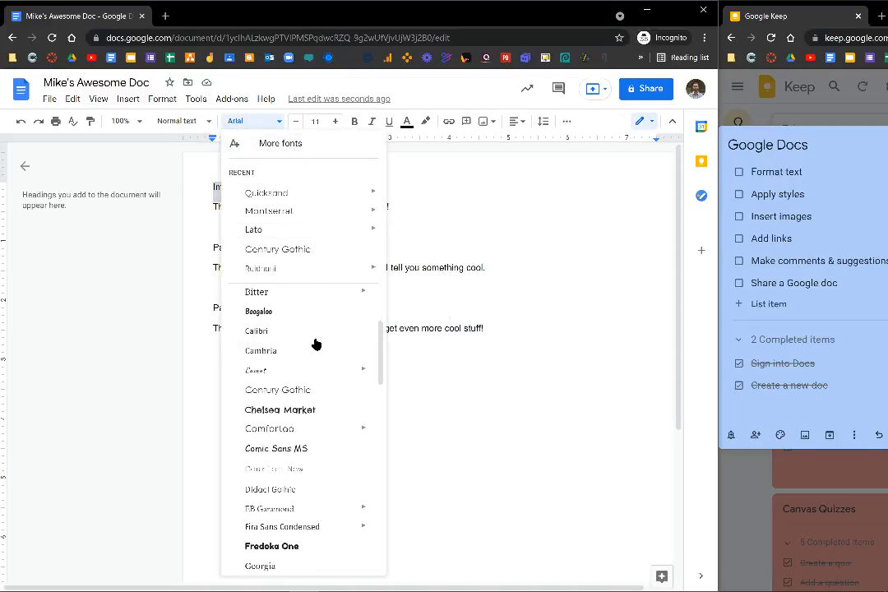
{"action": "scroll", "coordinate": [316, 345], "scroll_direction": "down", "scroll_amount": 3}
{"action": "scroll", "coordinate": [319, 345], "scroll_direction": "down", "scroll_amount": 10}
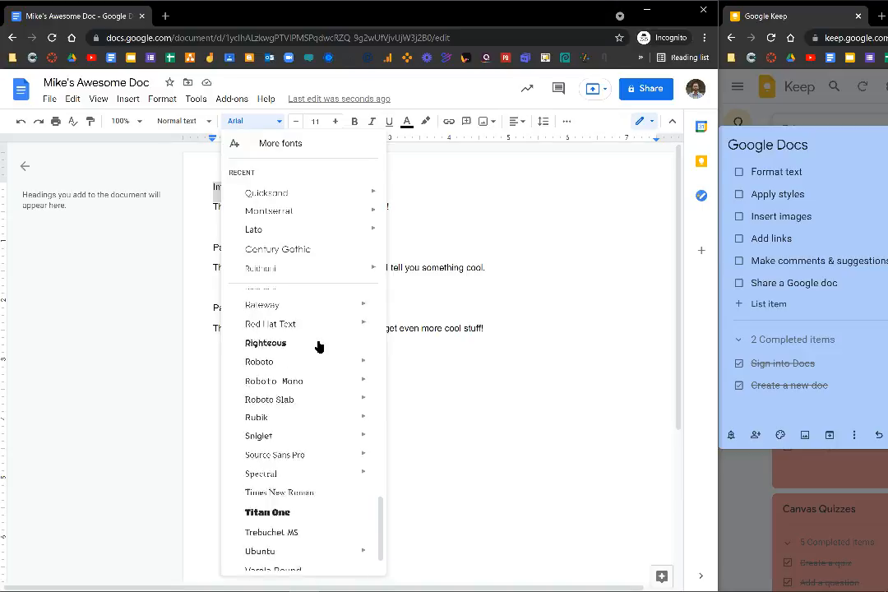
{"action": "left_click", "coordinate": [307, 148]}
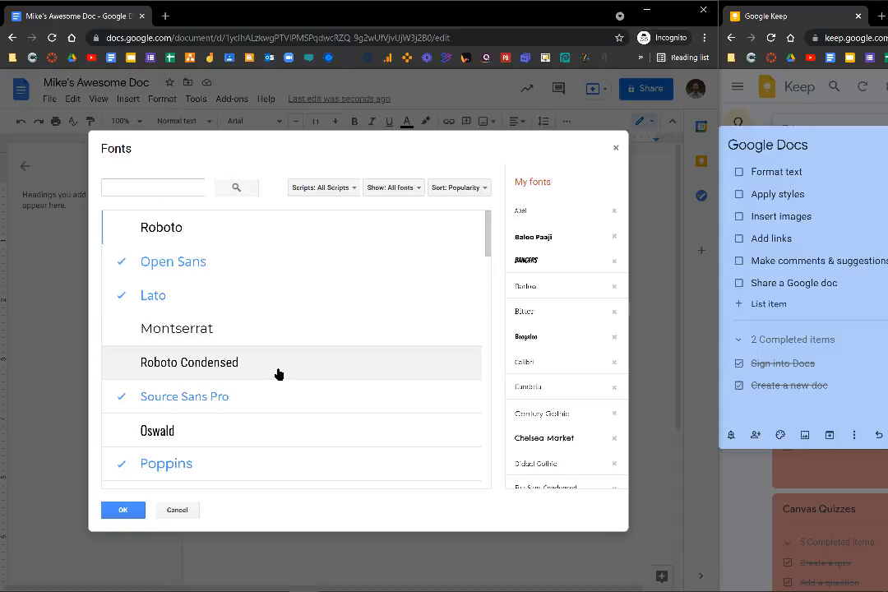
{"action": "left_click", "coordinate": [616, 148]}
{"action": "left_click", "coordinate": [247, 121]}
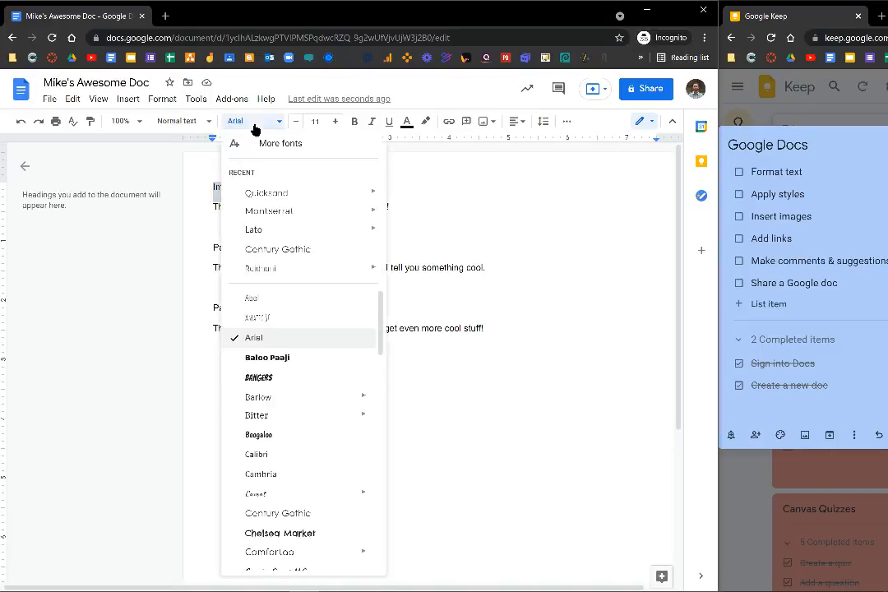
{"action": "left_click", "coordinate": [301, 380]}
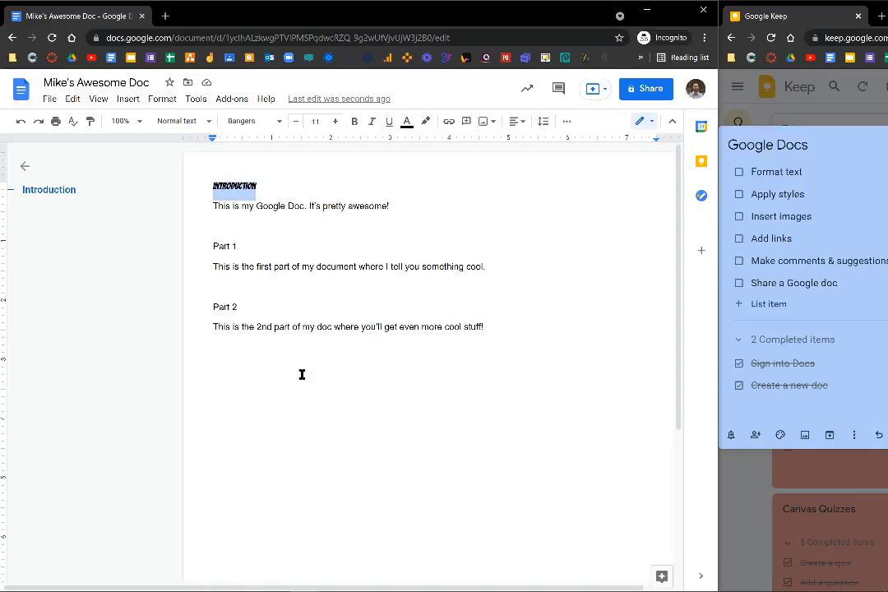
Enlarge the Introduction heading to font size 30.
{"action": "left_click", "coordinate": [336, 122]}
{"action": "left_click", "coordinate": [337, 122]}
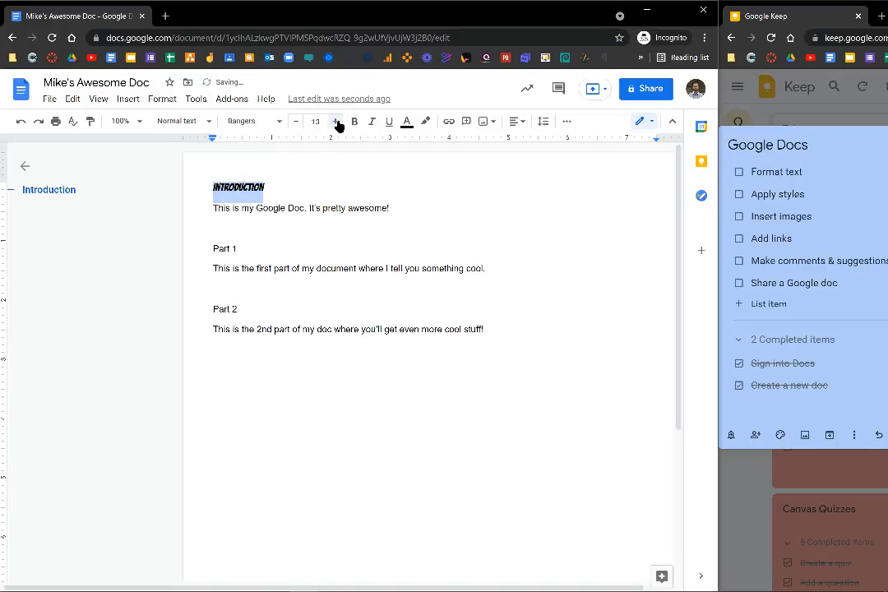
{"action": "left_click", "coordinate": [336, 122]}
{"action": "left_click", "coordinate": [336, 122]}
{"action": "left_click", "coordinate": [336, 122]}
{"action": "left_click", "coordinate": [336, 122]}
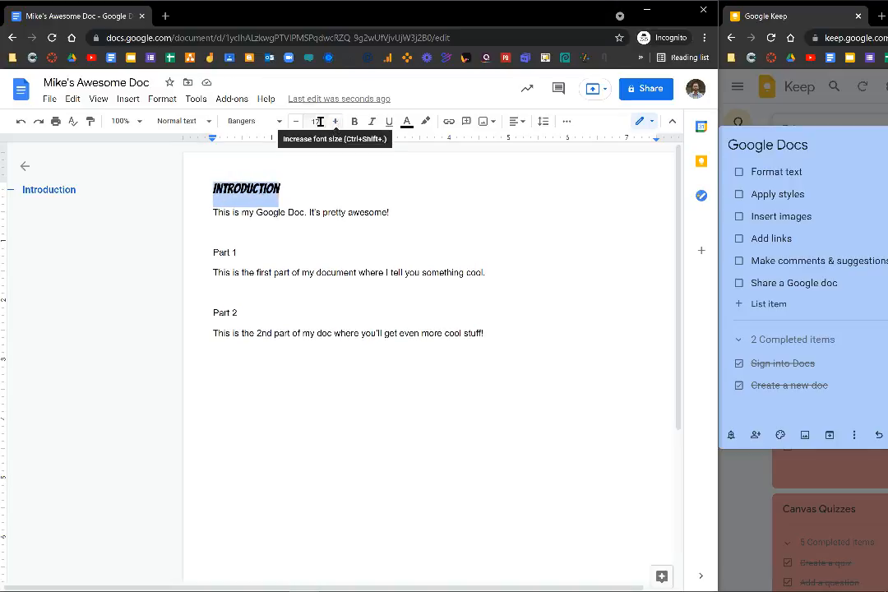
{"action": "left_click", "coordinate": [316, 121]}
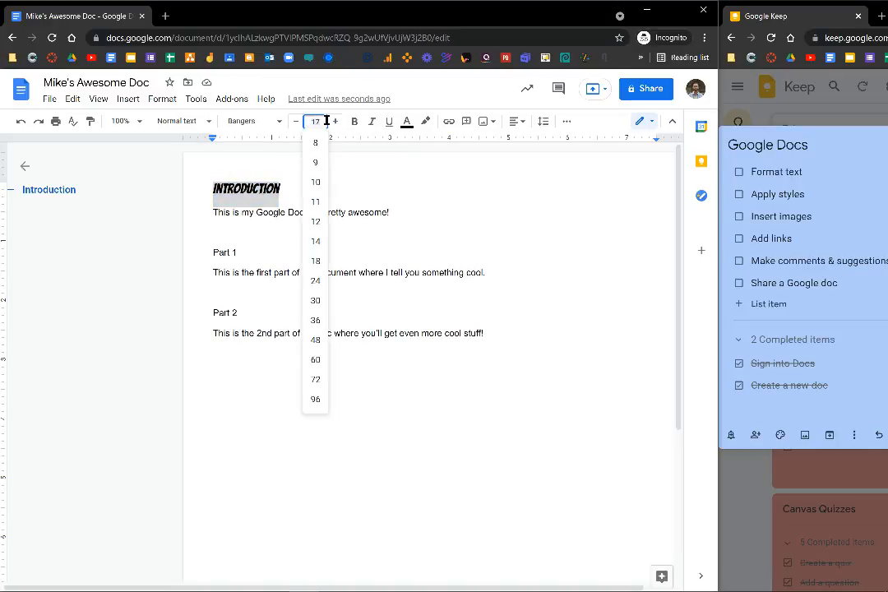
{"action": "left_click", "coordinate": [315, 301]}
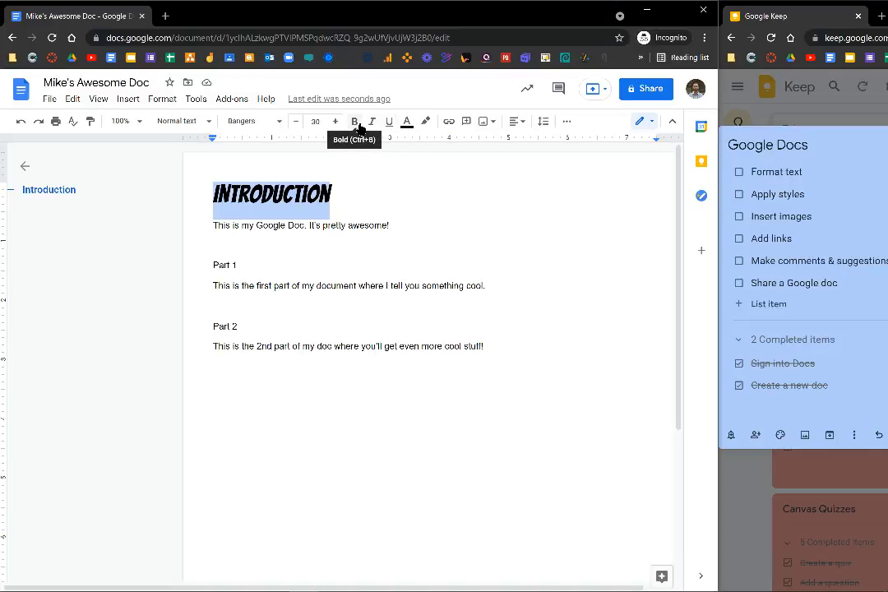
Try bold, italic and underline on the heading, then remove each again.
{"action": "left_click", "coordinate": [356, 123]}
{"action": "left_click", "coordinate": [359, 125]}
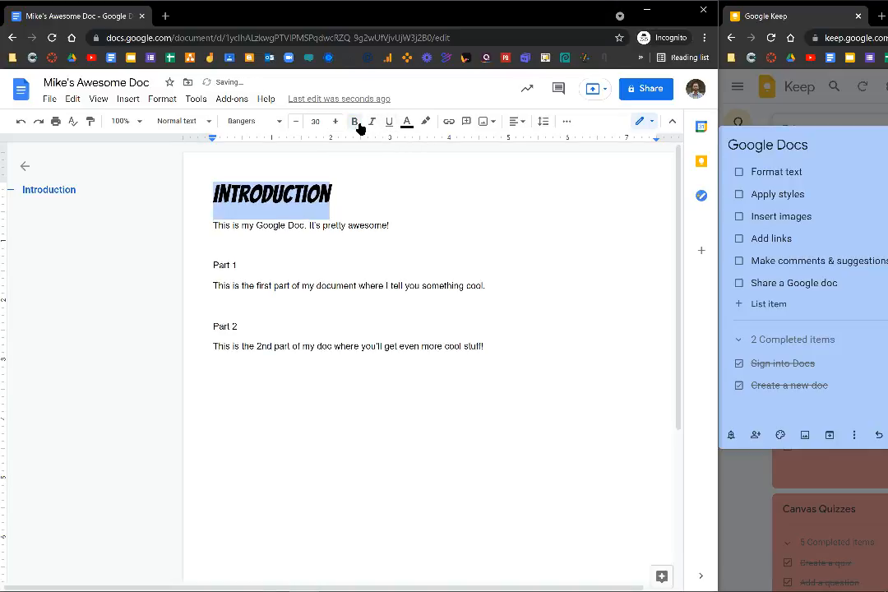
{"action": "left_click", "coordinate": [372, 123]}
{"action": "left_click", "coordinate": [372, 122]}
{"action": "left_click", "coordinate": [385, 125]}
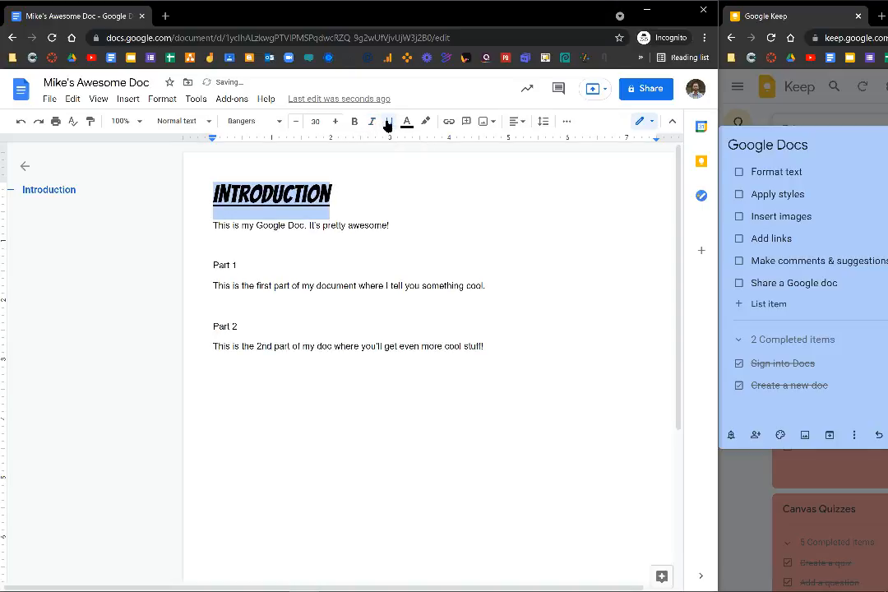
{"action": "left_click", "coordinate": [387, 125]}
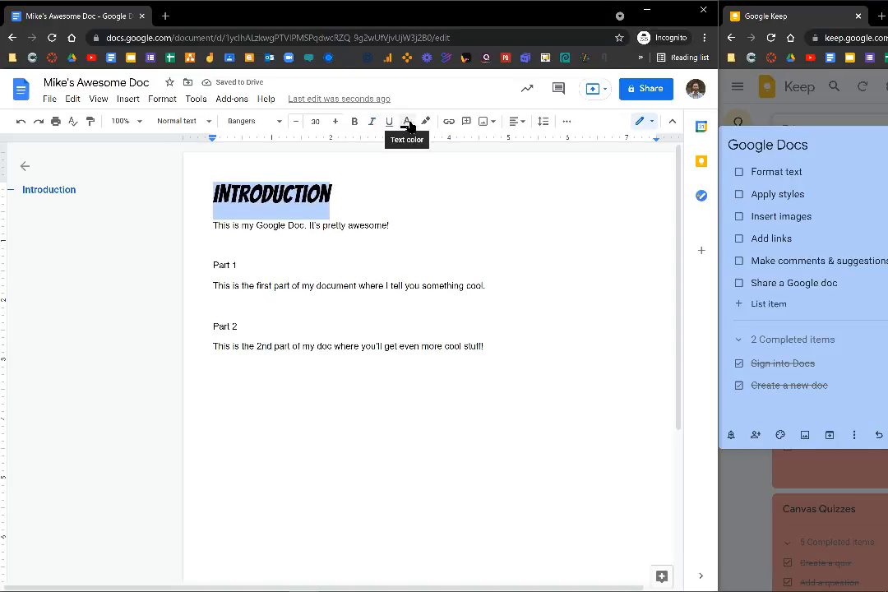
{"action": "left_click", "coordinate": [407, 124]}
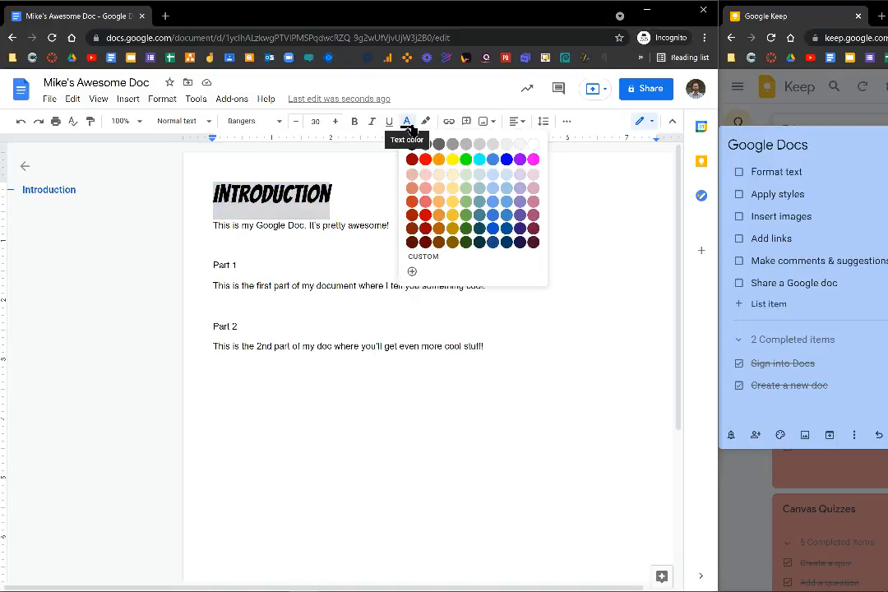
Colour the Introduction heading green, trying a light blue highlight and then setting highlight to None.
{"action": "left_click", "coordinate": [466, 215]}
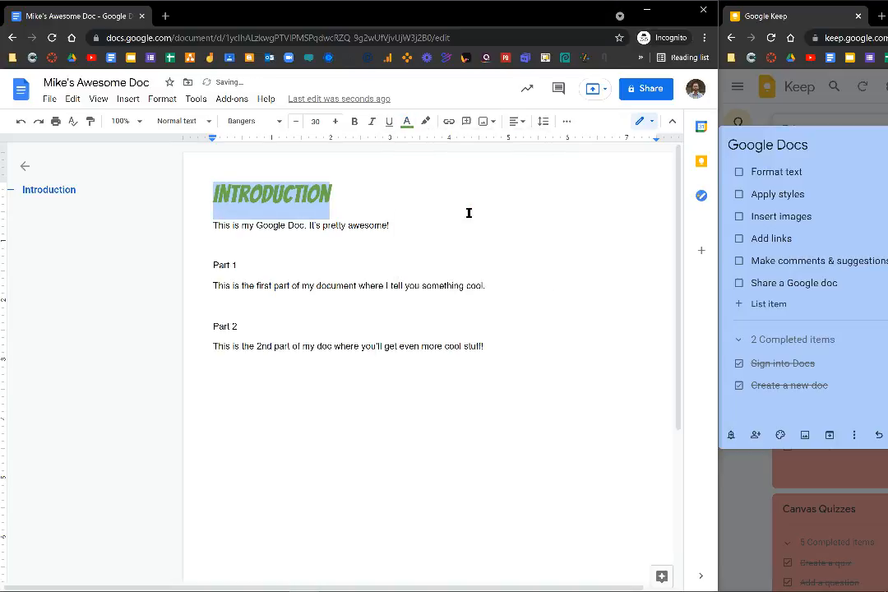
{"action": "left_click", "coordinate": [426, 122]}
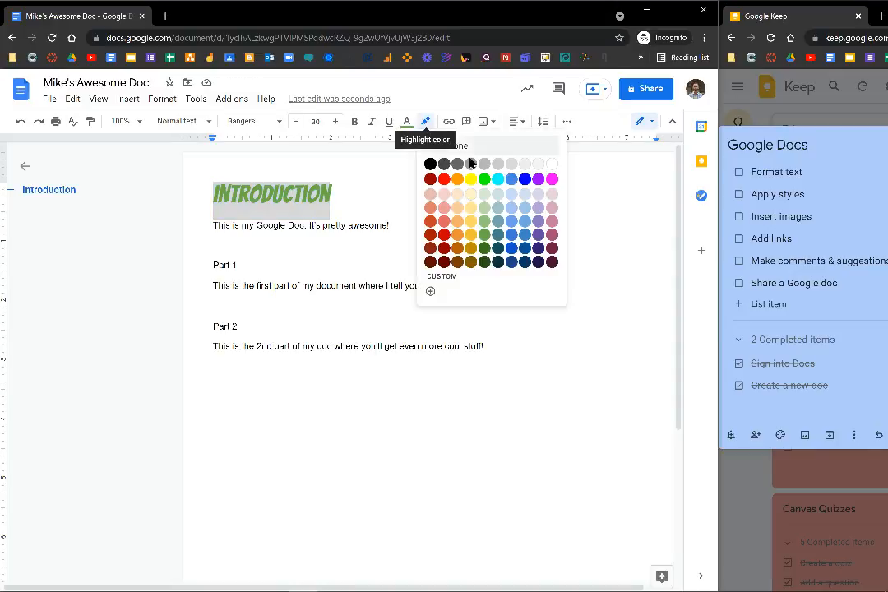
{"action": "left_click", "coordinate": [513, 236]}
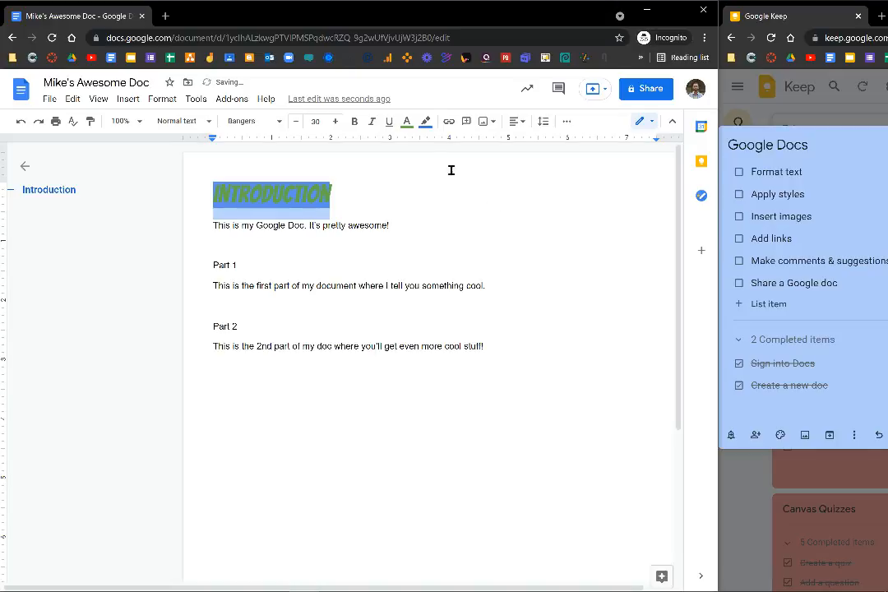
{"action": "left_click", "coordinate": [426, 124]}
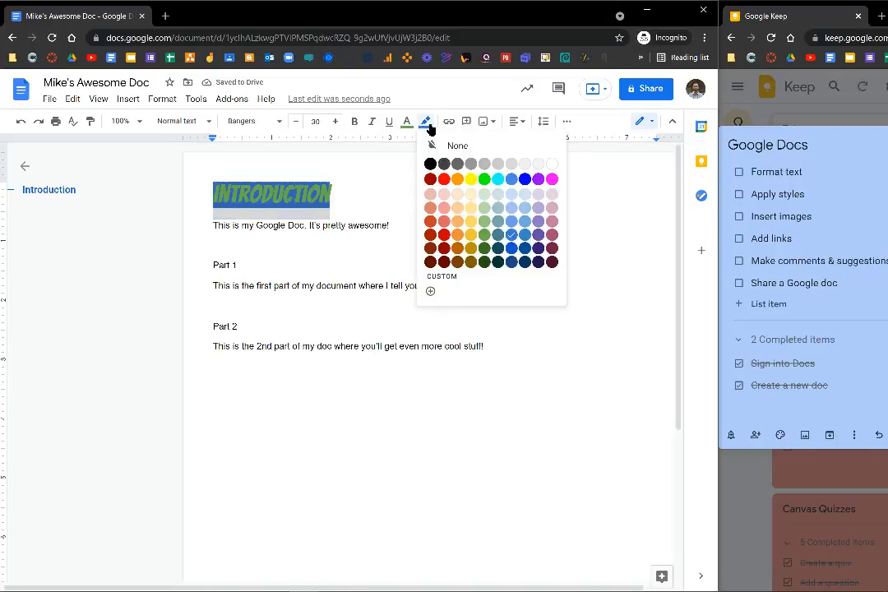
{"action": "left_click", "coordinate": [483, 149]}
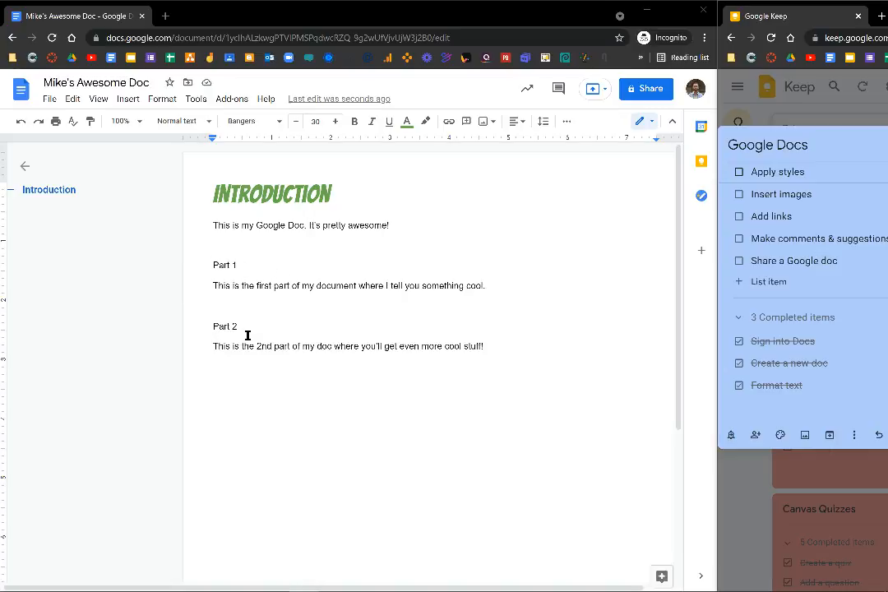
Update the Heading 1 style to match the green Bangers Introduction heading.
{"action": "left_click", "coordinate": [355, 189]}
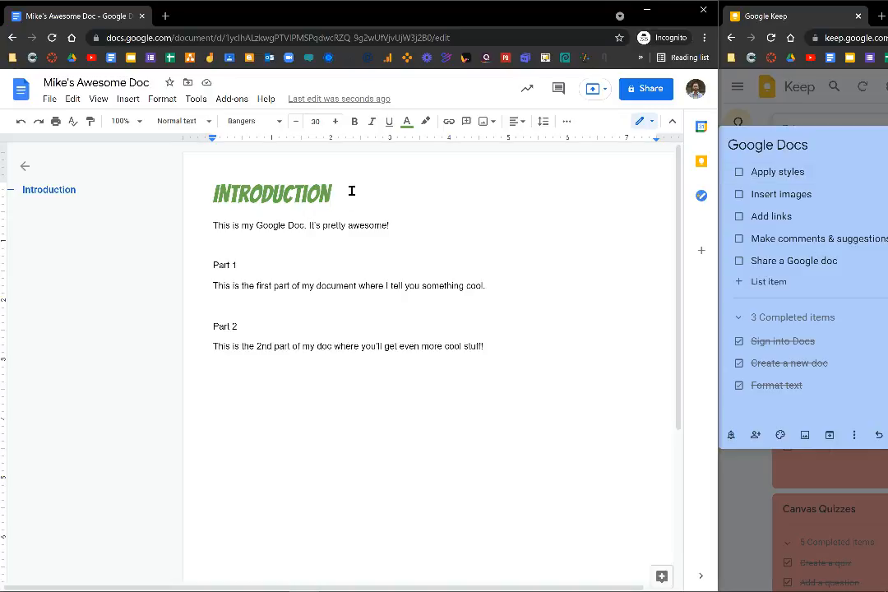
{"action": "left_click_drag", "start_coordinate": [333, 194], "coordinate": [212, 193]}
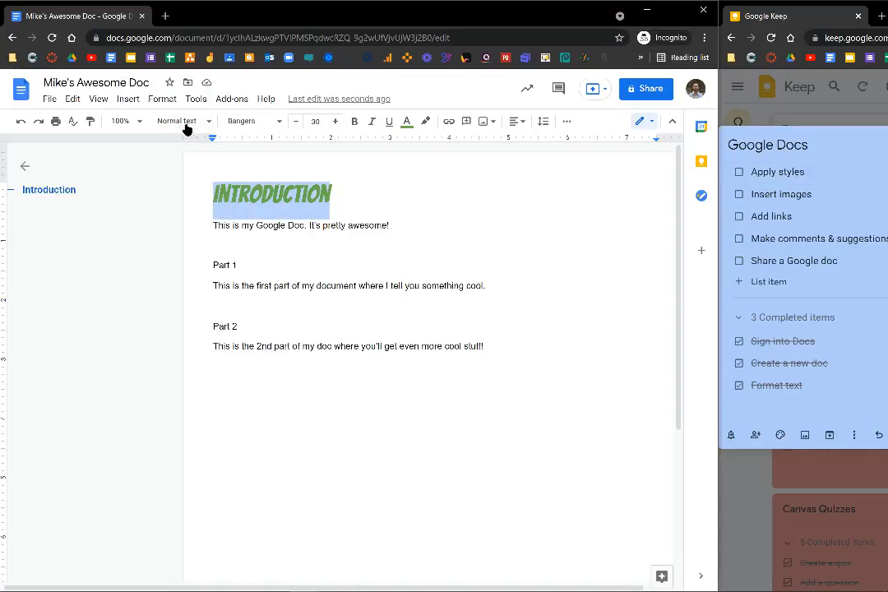
{"action": "left_click", "coordinate": [191, 123]}
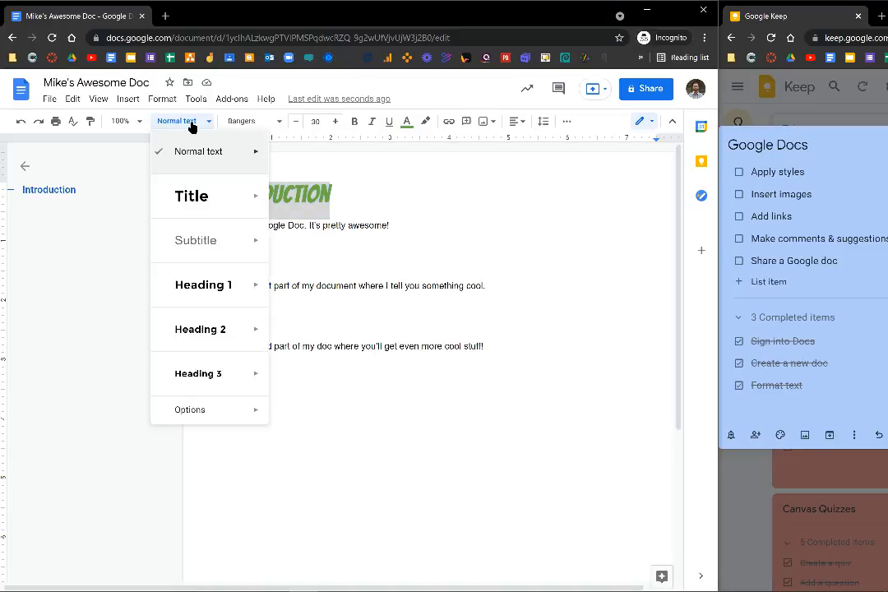
{"action": "mouse_move", "coordinate": [253, 287]}
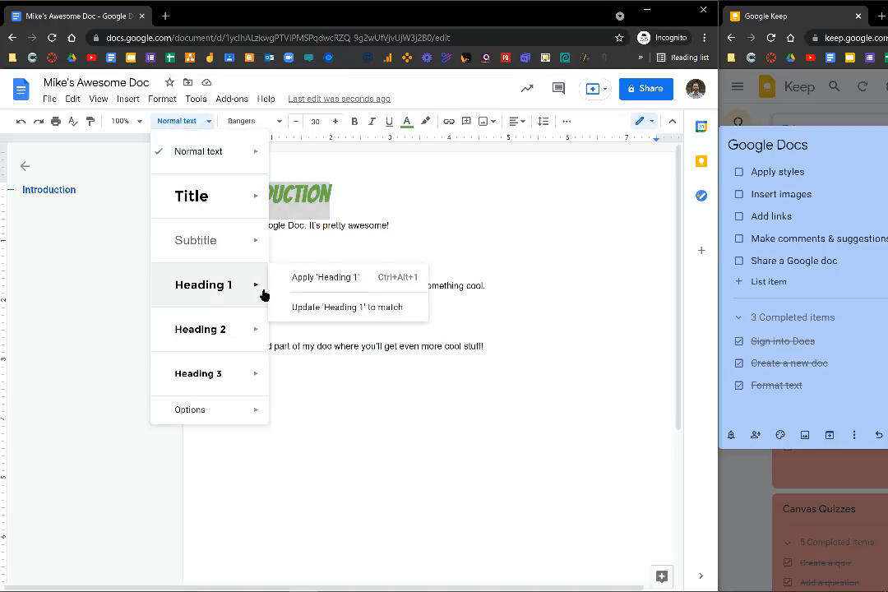
{"action": "left_click", "coordinate": [352, 307]}
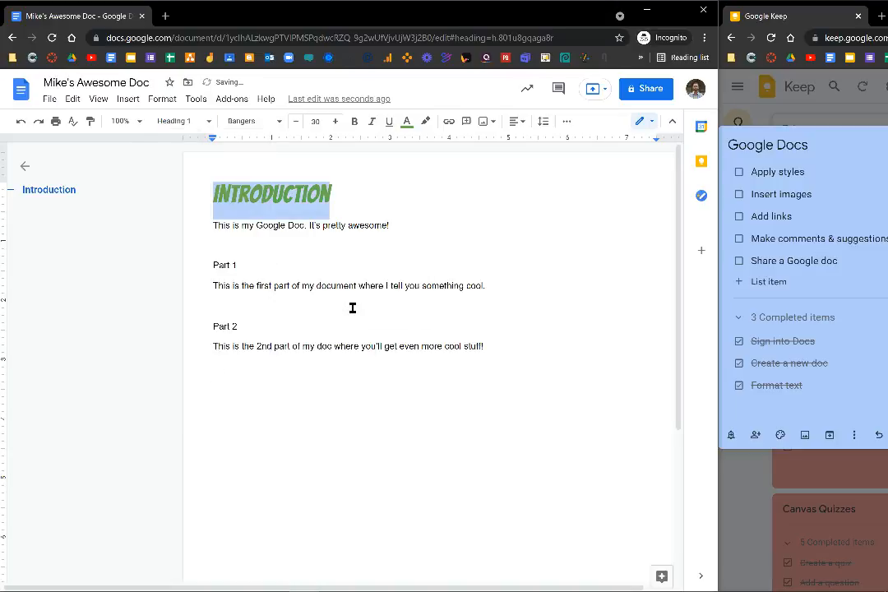
{"action": "left_click", "coordinate": [195, 123]}
{"action": "mouse_move", "coordinate": [217, 280]}
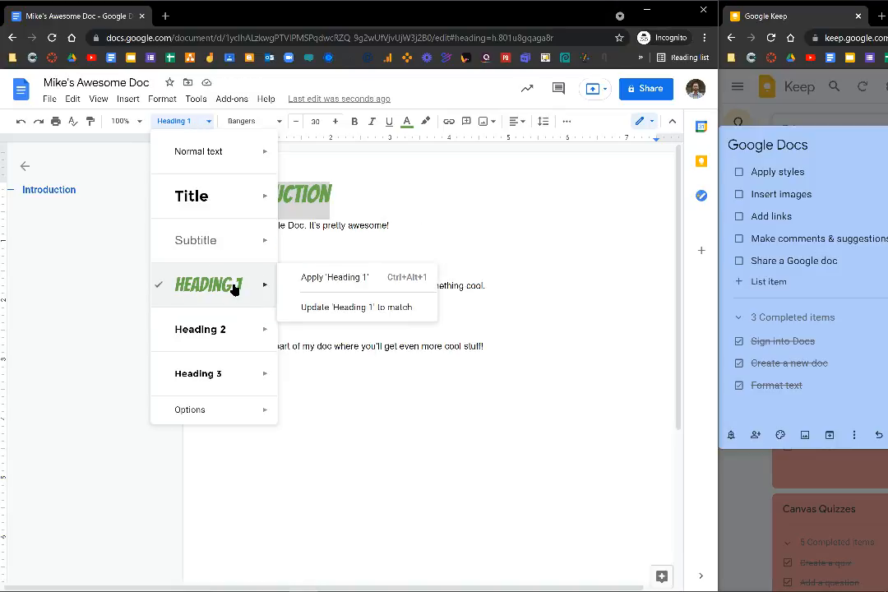
{"action": "left_click", "coordinate": [373, 191]}
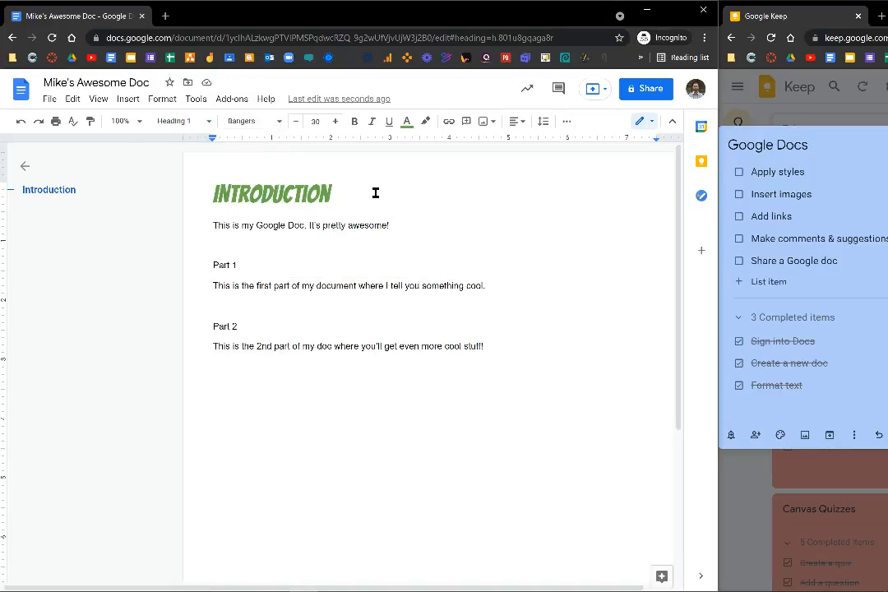
Apply Heading 1 to the Part 1 and Part 2 lines.
{"action": "left_click_drag", "start_coordinate": [276, 255], "coordinate": [213, 265]}
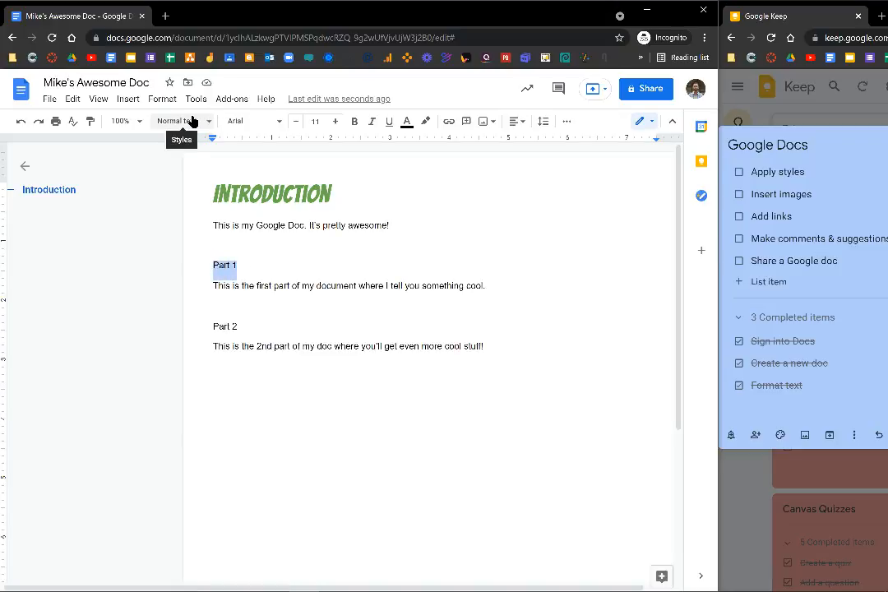
{"action": "left_click", "coordinate": [189, 121]}
{"action": "left_click", "coordinate": [210, 285]}
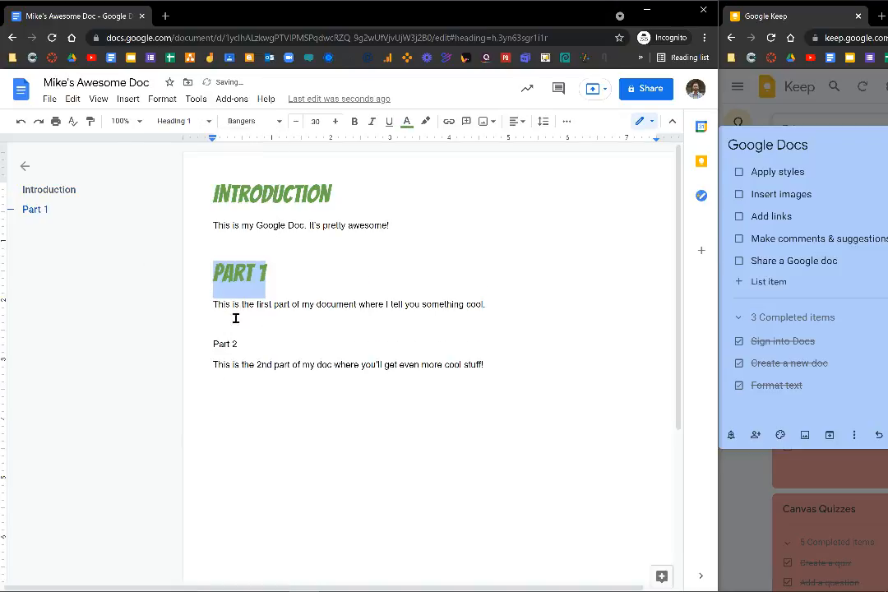
{"action": "left_click", "coordinate": [247, 343]}
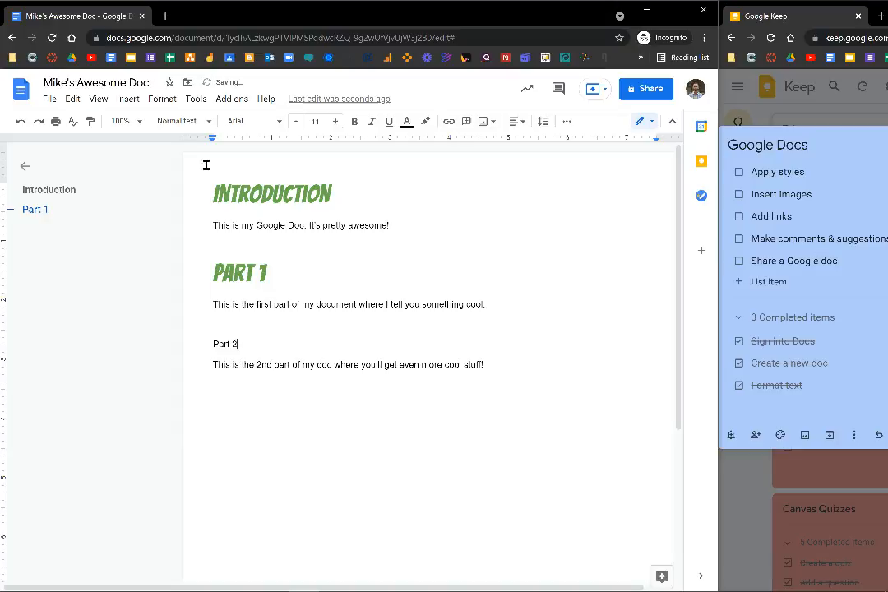
{"action": "left_click", "coordinate": [179, 121]}
{"action": "left_click", "coordinate": [208, 285]}
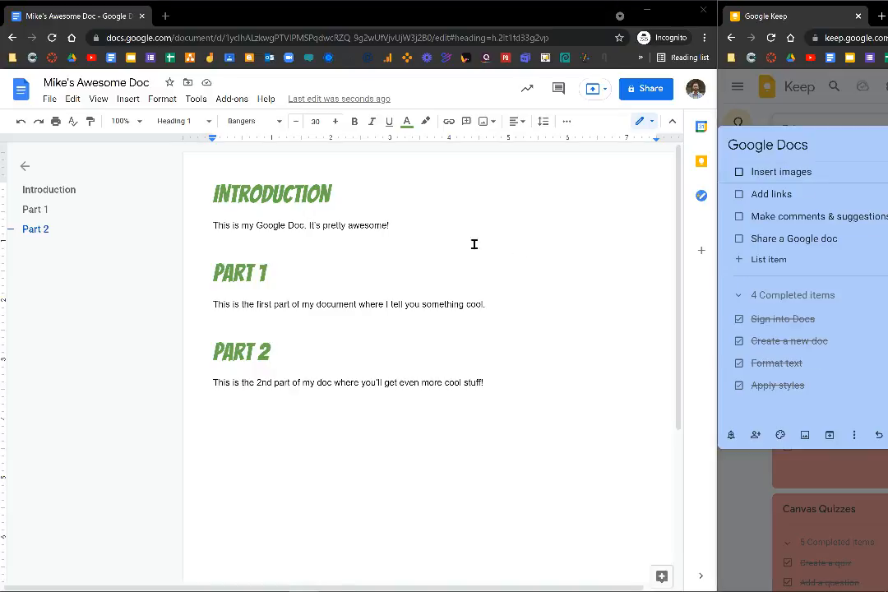
Insert the COOL sparkler image from a web search for 'cool' and shrink it to about half width.
{"action": "left_click", "coordinate": [408, 241]}
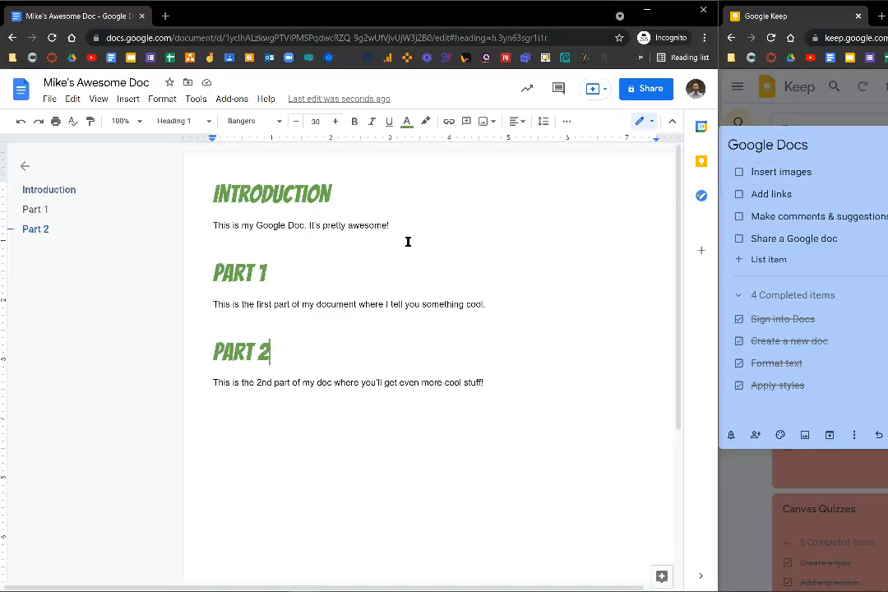
{"action": "left_click", "coordinate": [129, 99]}
{"action": "mouse_move", "coordinate": [155, 122]}
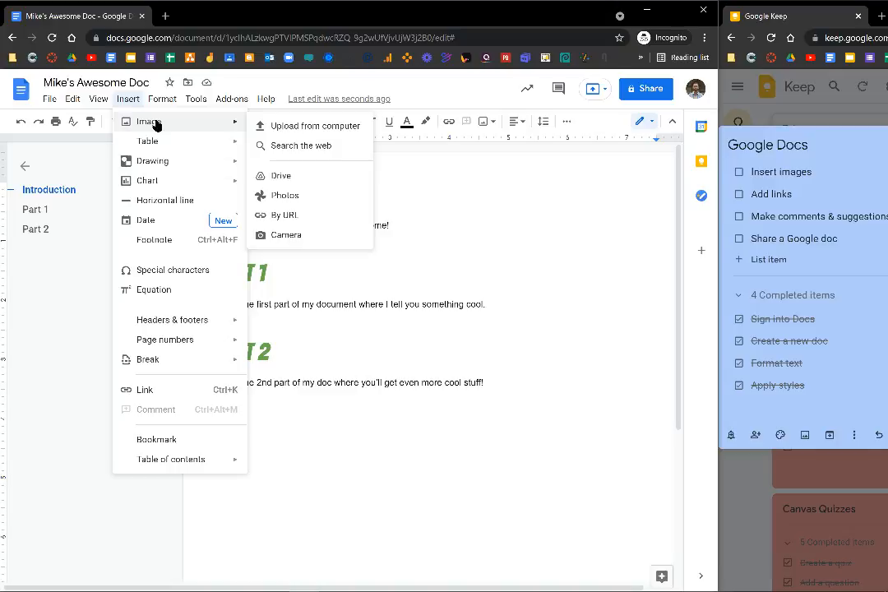
{"action": "left_click", "coordinate": [344, 150]}
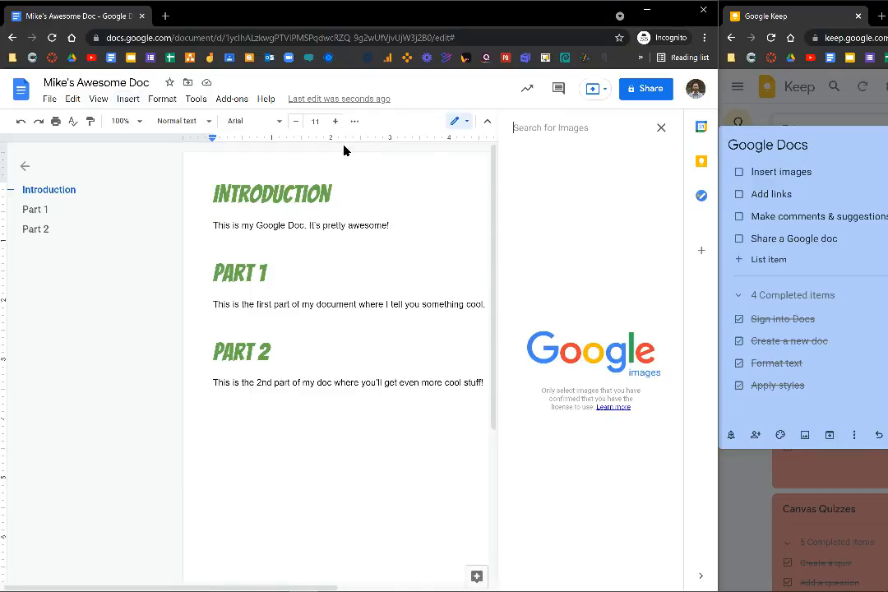
{"action": "type", "text": "cool"}
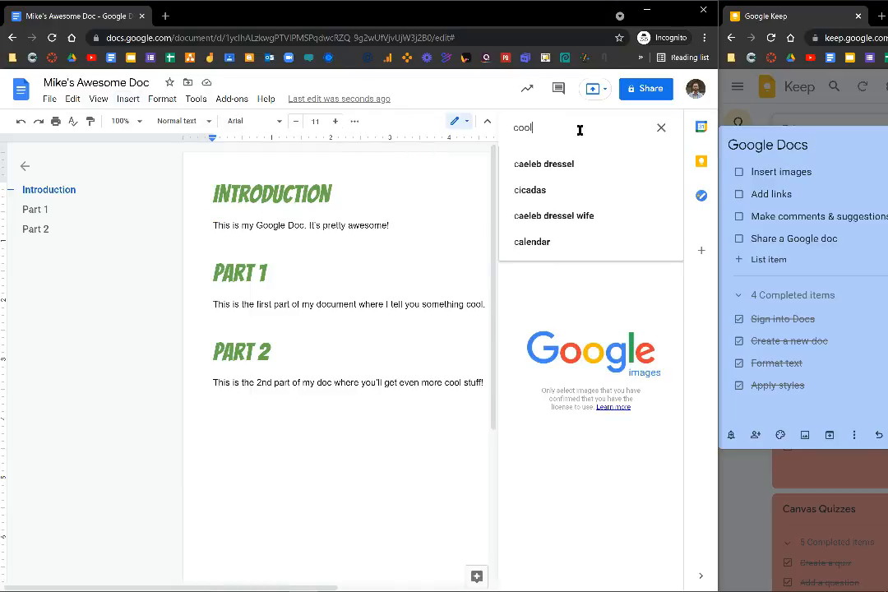
{"action": "key", "text": "Return"}
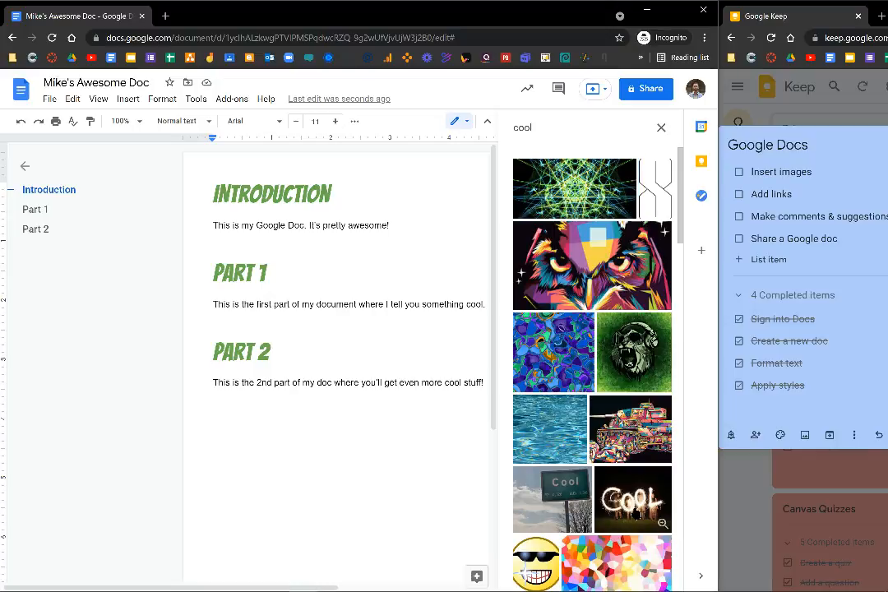
{"action": "left_click", "coordinate": [635, 515]}
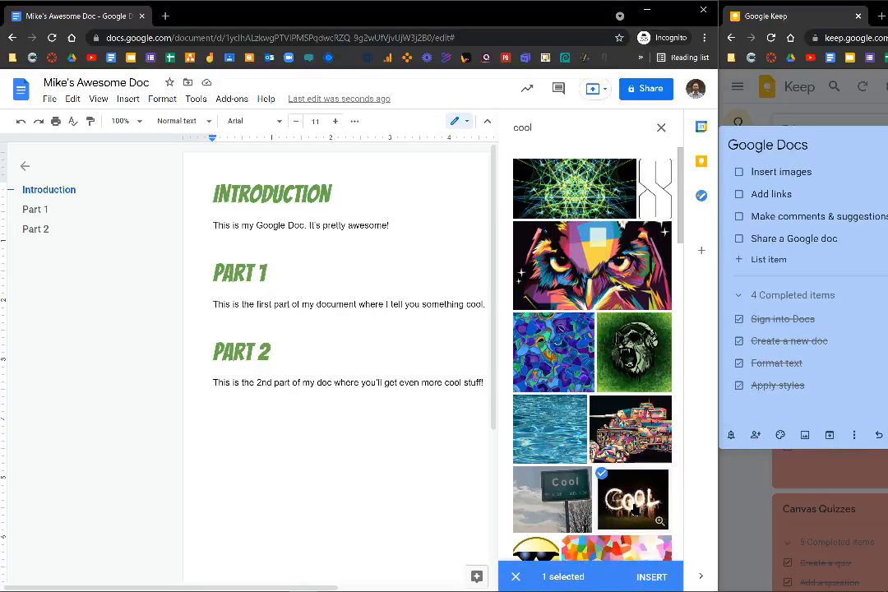
{"action": "left_click", "coordinate": [649, 579]}
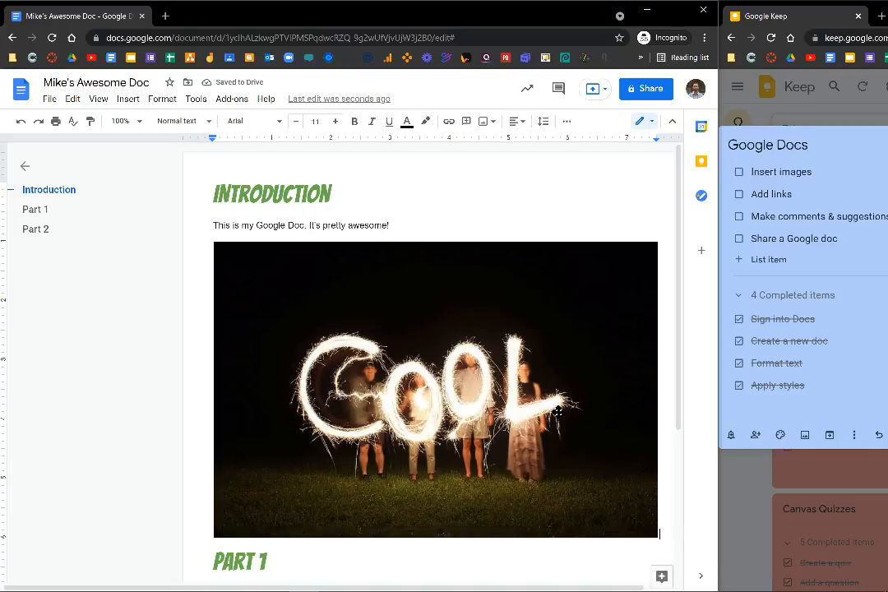
{"action": "left_click", "coordinate": [472, 352]}
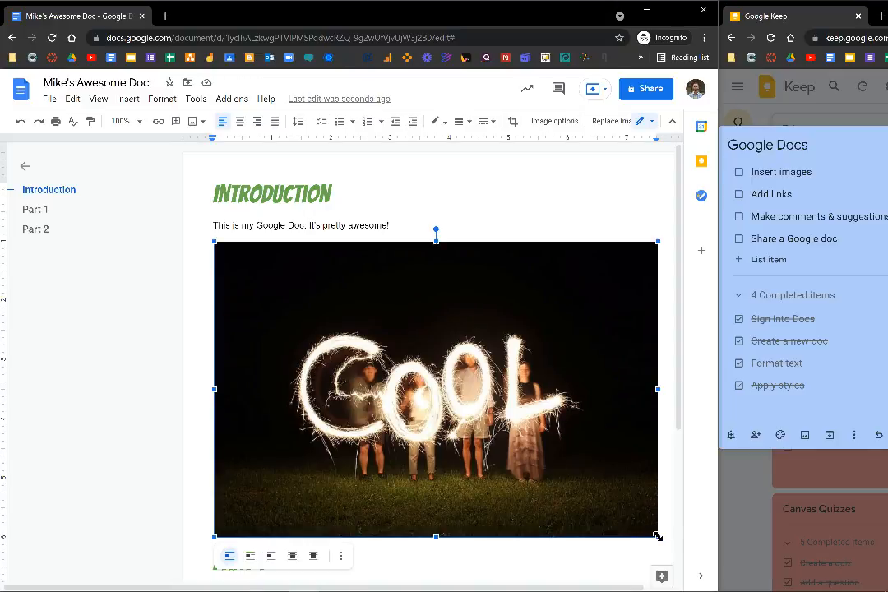
{"action": "left_click_drag", "start_coordinate": [658, 537], "coordinate": [381, 363]}
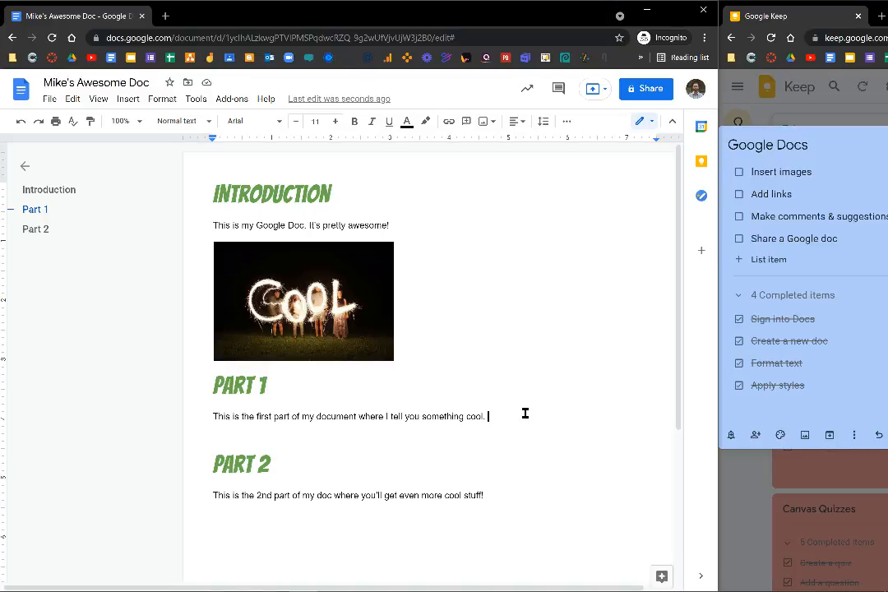
{"action": "key", "text": "Return"}
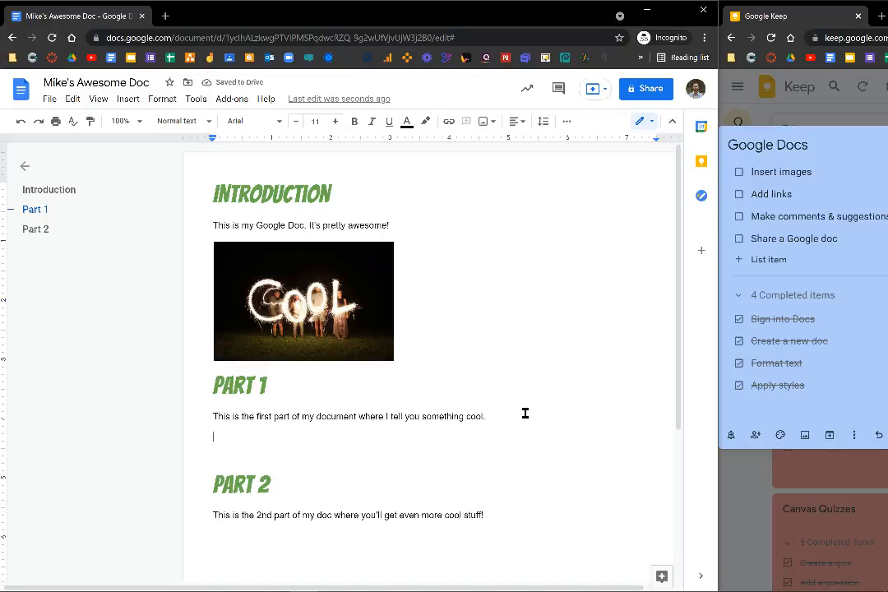
{"action": "type", "text": "Check out this cool resource"}
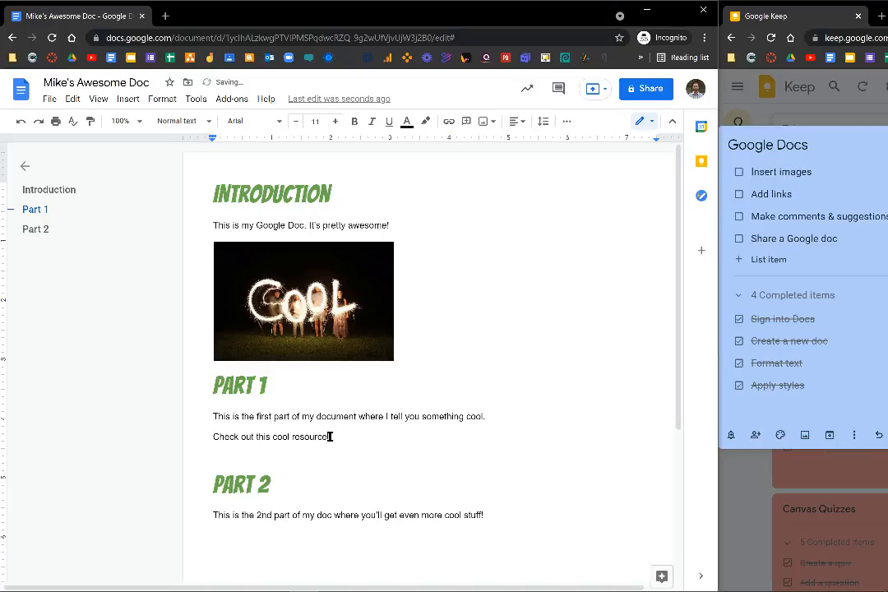
{"action": "left_click_drag", "start_coordinate": [328, 436], "coordinate": [212, 437]}
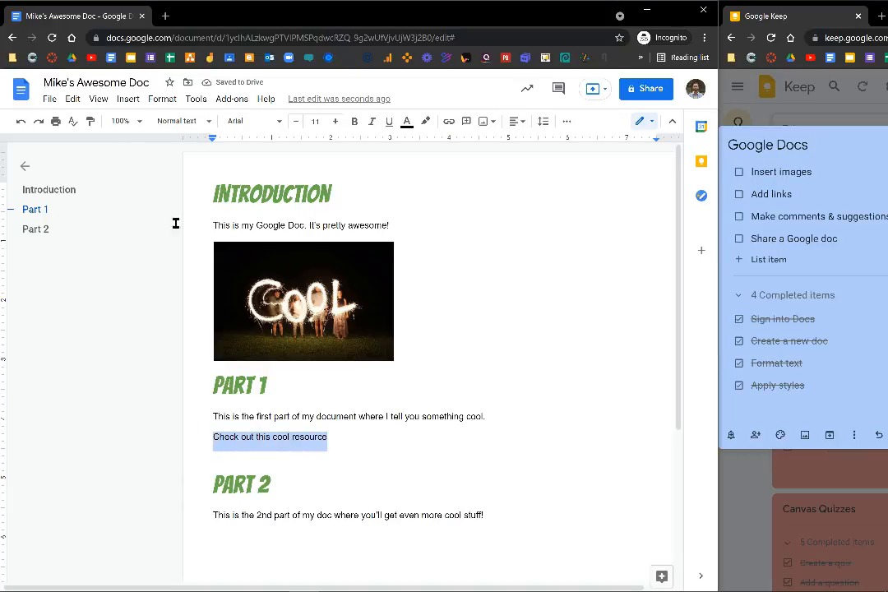
{"action": "left_click", "coordinate": [129, 100]}
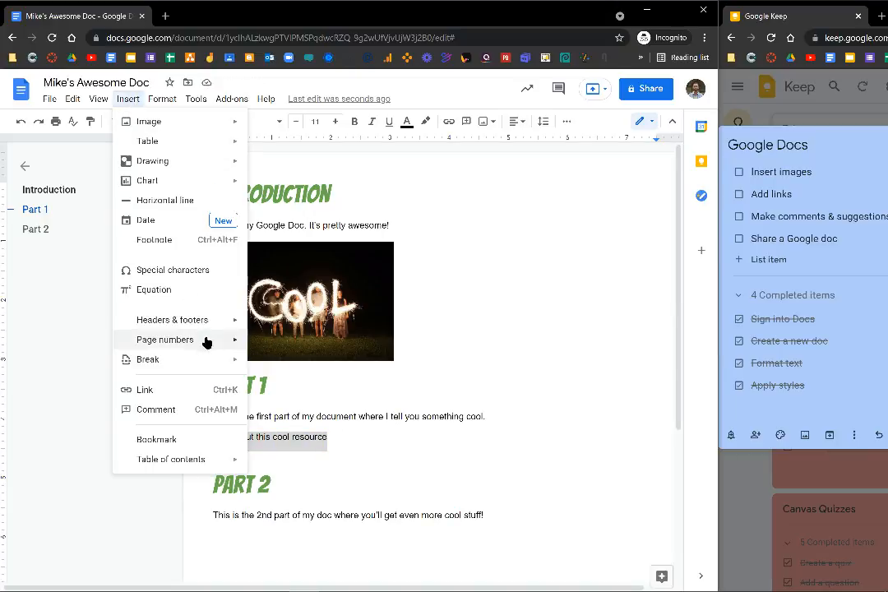
{"action": "left_click", "coordinate": [181, 392]}
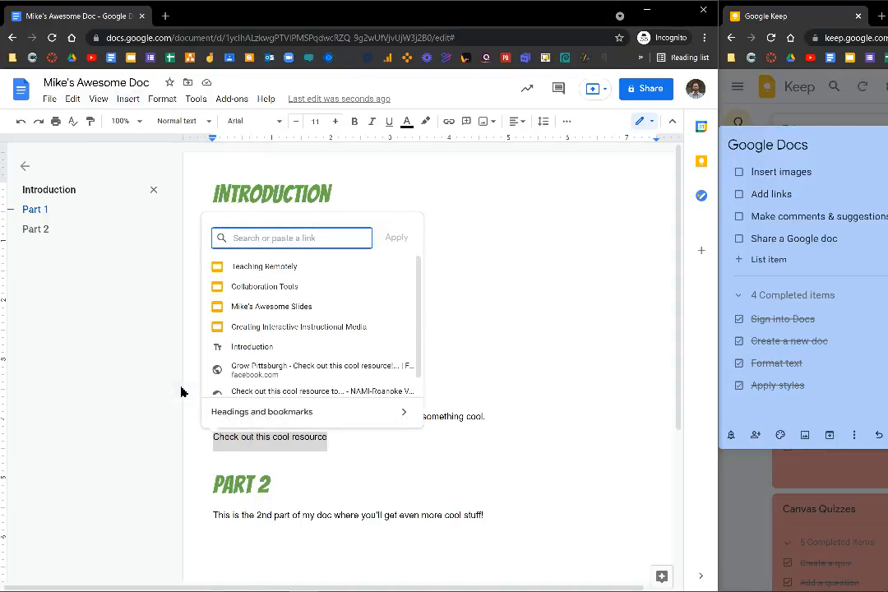
{"action": "type", "text": "www.coolstuff.com"}
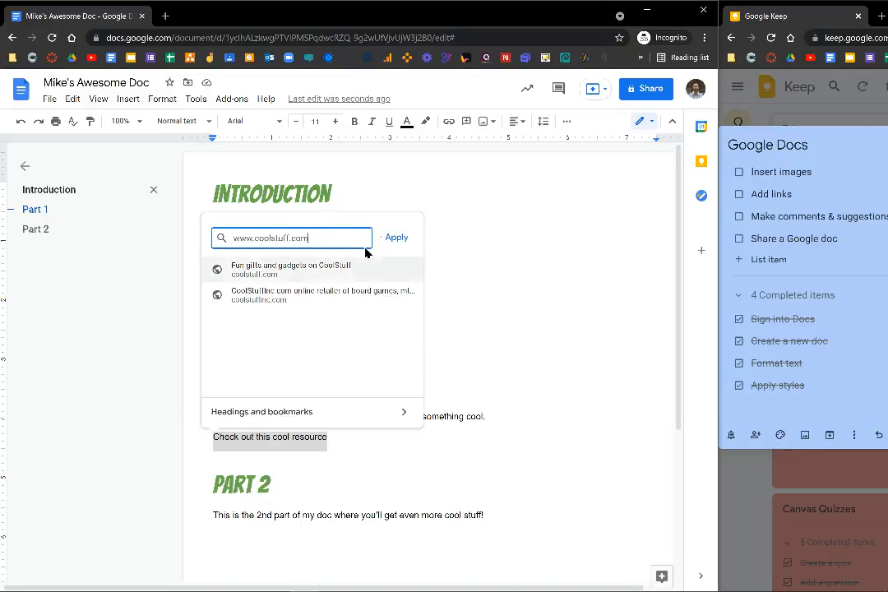
{"action": "left_click", "coordinate": [395, 241]}
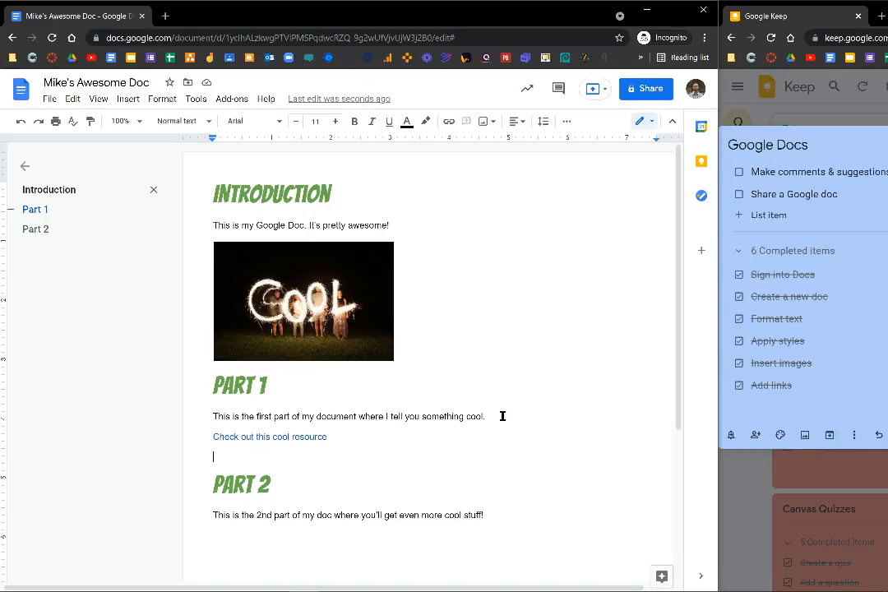
{"action": "left_click_drag", "start_coordinate": [503, 416], "coordinate": [206, 417]}
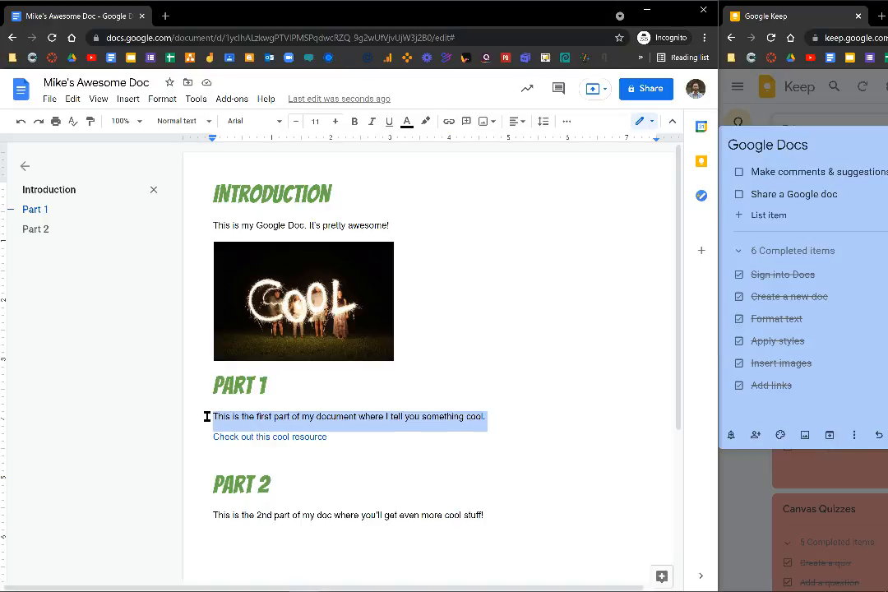
Comment 'this is good but maybe there's better wording?' on the Part 1 sentence.
{"action": "left_click", "coordinate": [129, 99]}
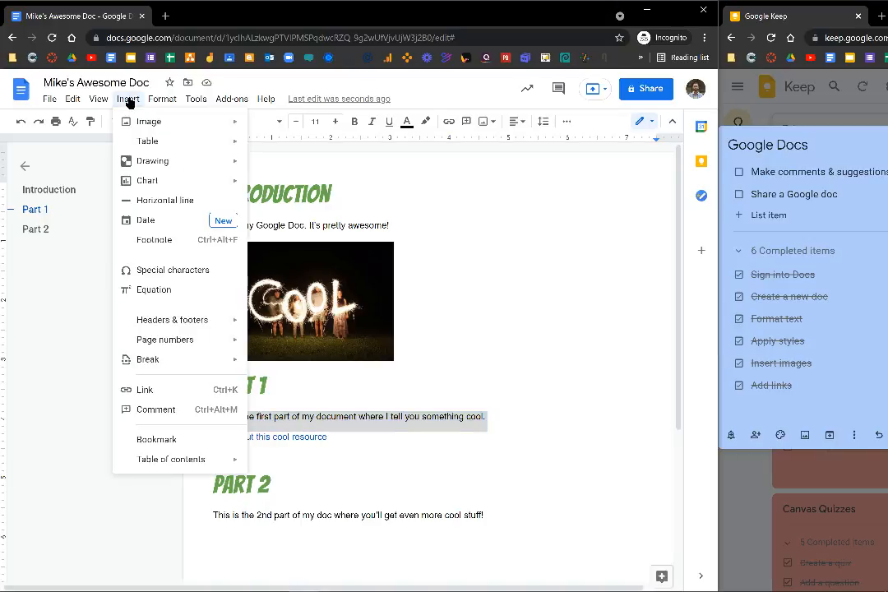
{"action": "left_click", "coordinate": [187, 411]}
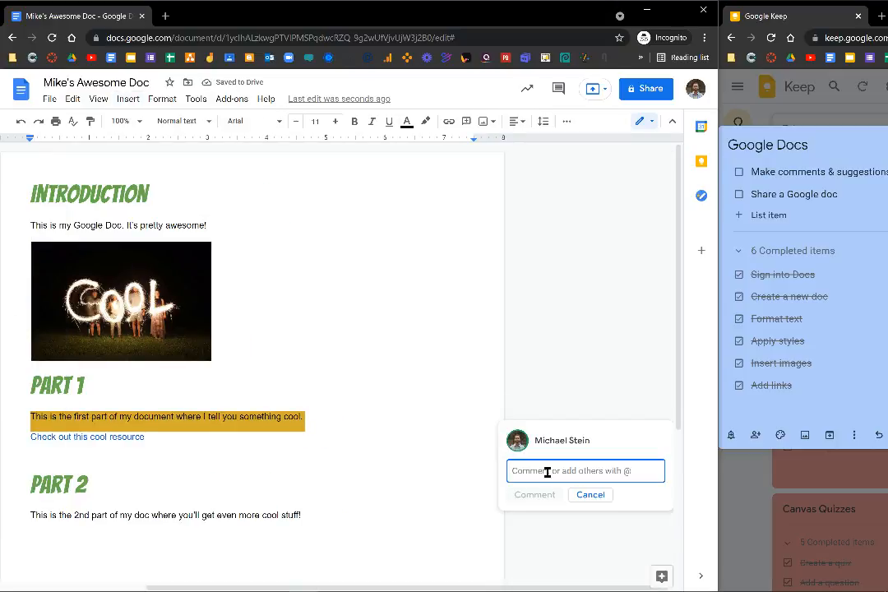
{"action": "type", "text": "this is good but maybe there's better wording?"}
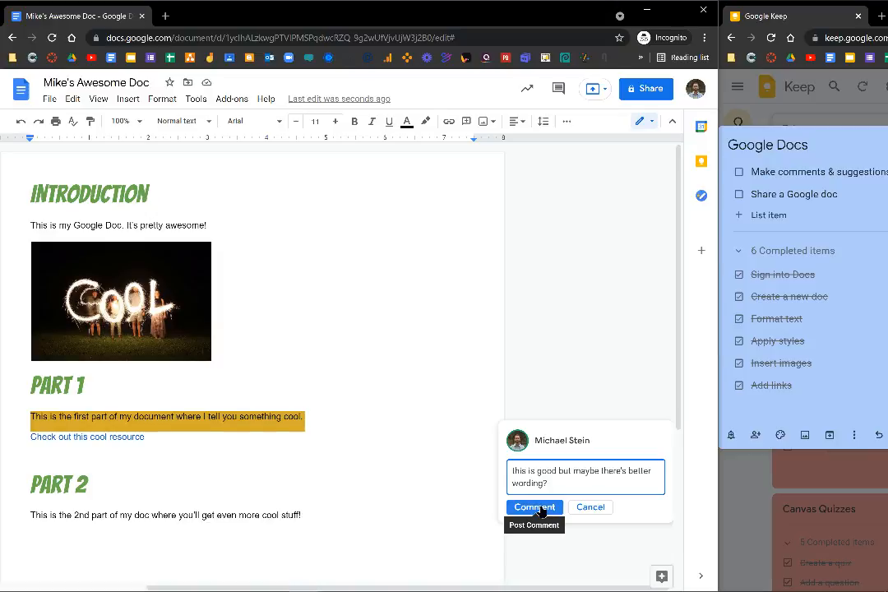
{"action": "left_click", "coordinate": [535, 507]}
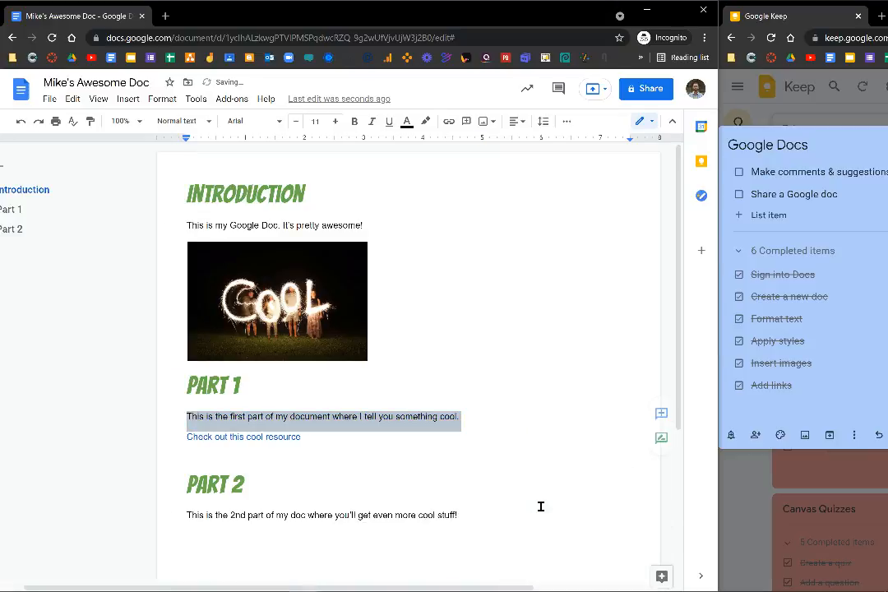
Reply 'good idea' to the comment and resolve the thread.
{"action": "left_click", "coordinate": [424, 421]}
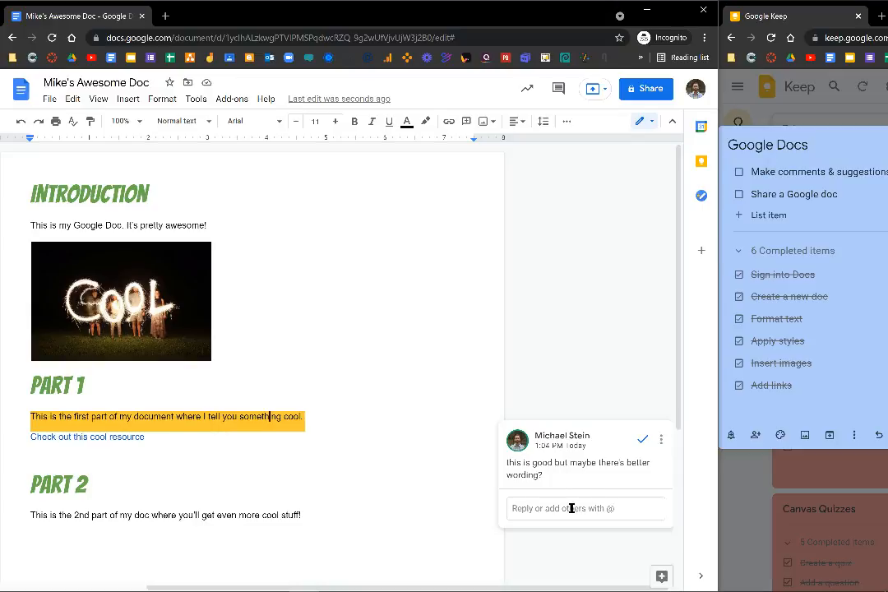
{"action": "left_click", "coordinate": [575, 508]}
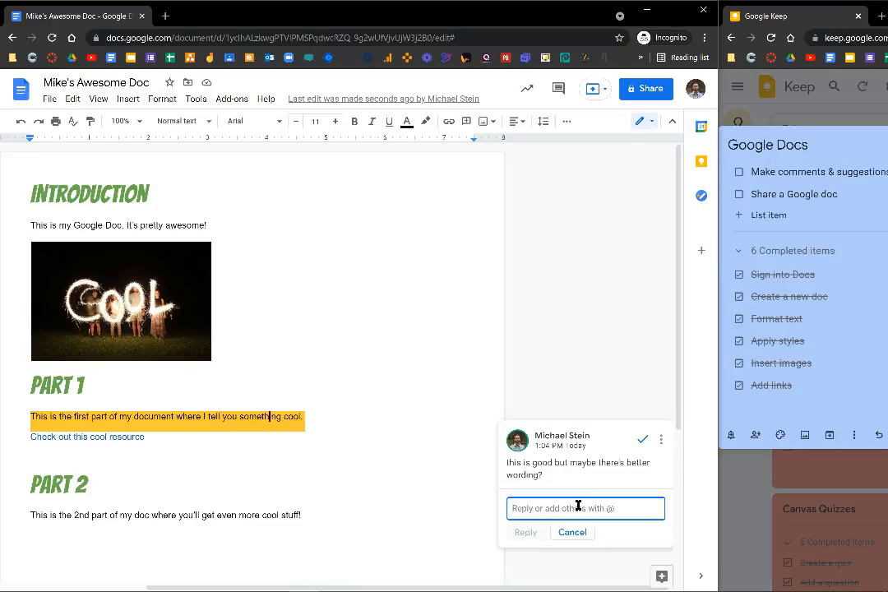
{"action": "type", "text": "good idea"}
{"action": "left_click", "coordinate": [530, 533]}
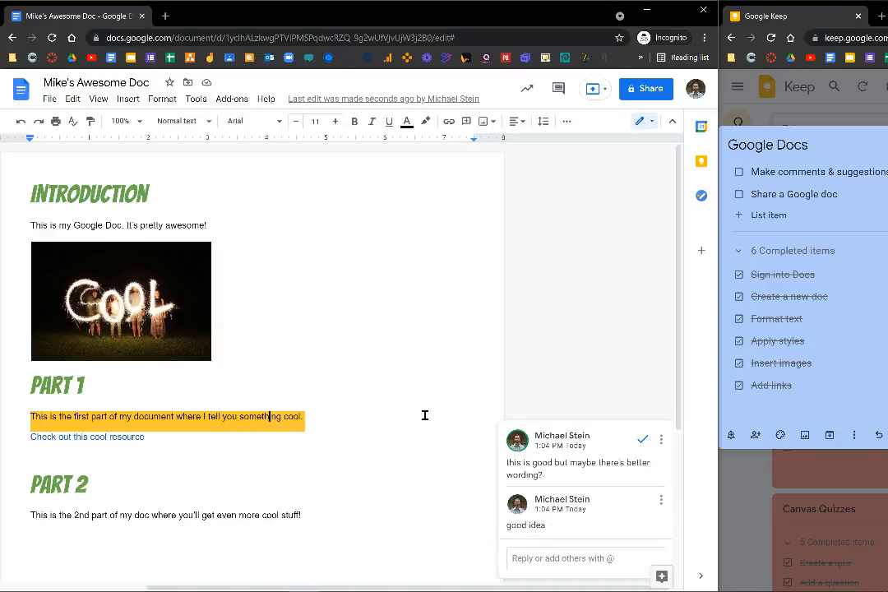
{"action": "left_click", "coordinate": [643, 442]}
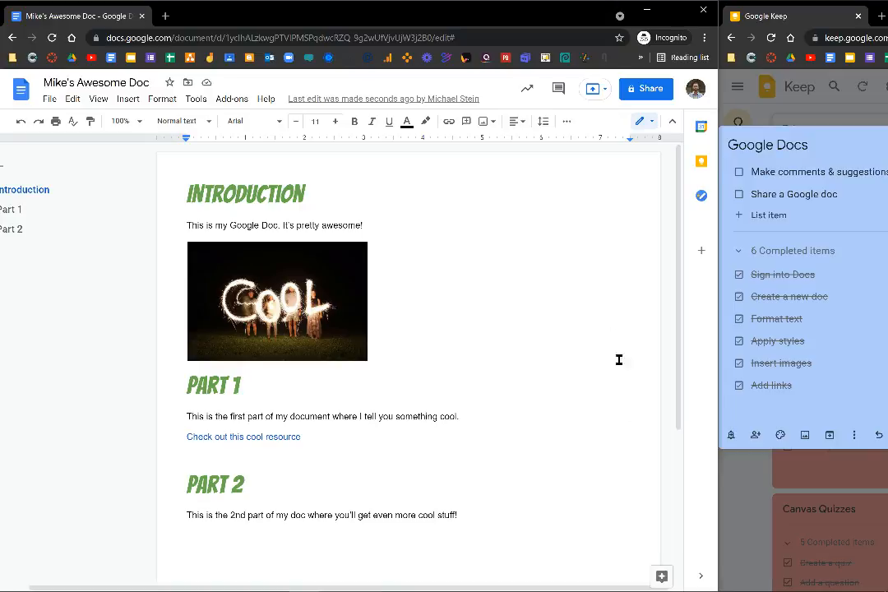
Re-open the resolved Part 1 comment thread from the comment history.
{"action": "left_click", "coordinate": [560, 88]}
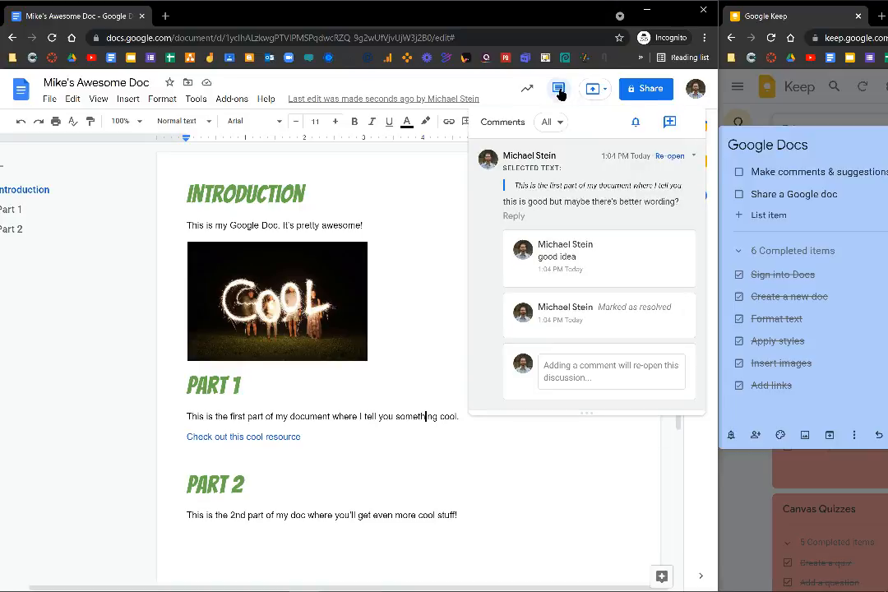
{"action": "left_click", "coordinate": [660, 159]}
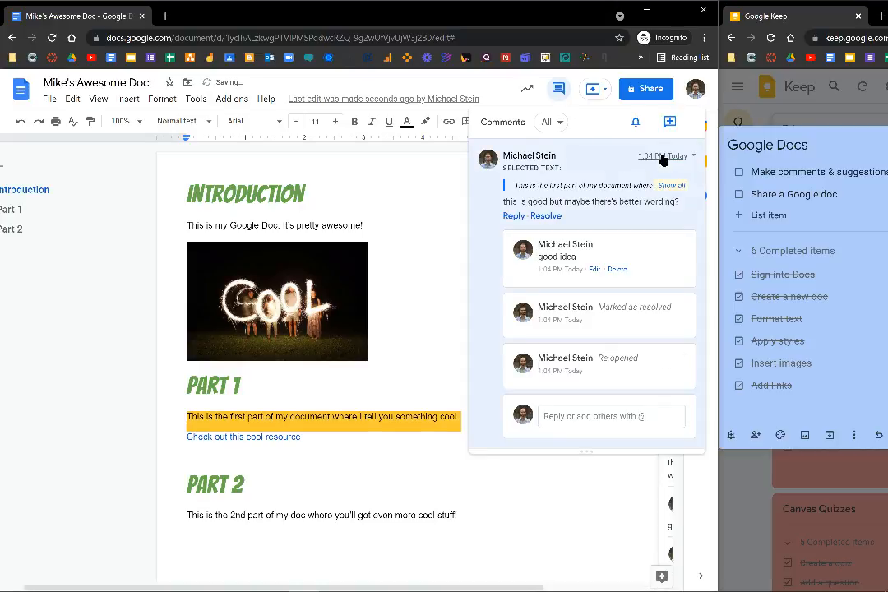
{"action": "left_click", "coordinate": [571, 523]}
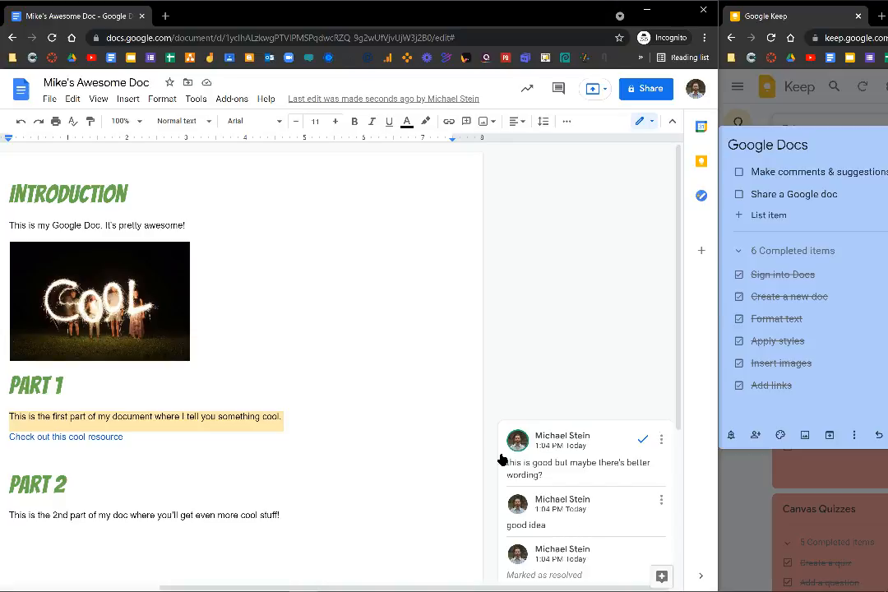
{"action": "left_click", "coordinate": [339, 424]}
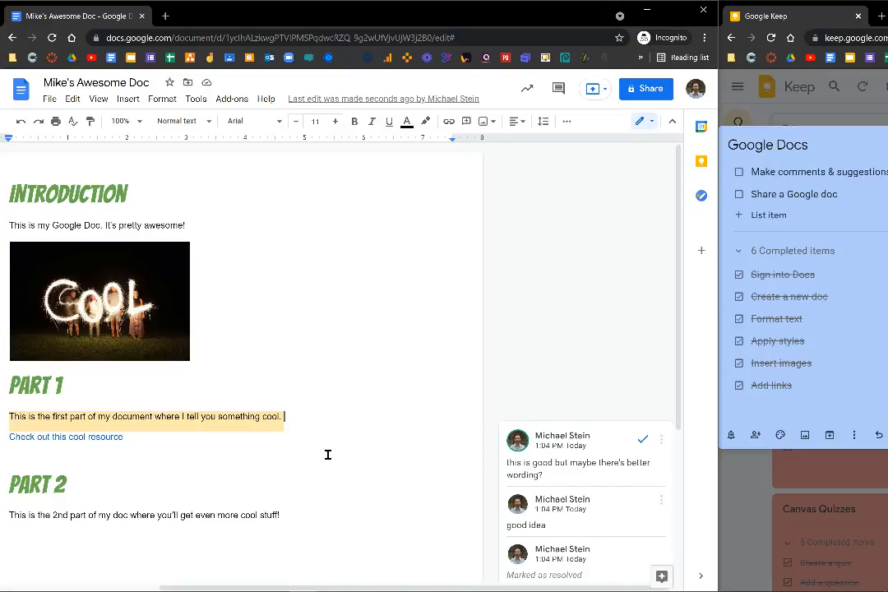
In Suggesting mode, propose the sentence 'What if we add more info here?…' under Part 2.
{"action": "left_click", "coordinate": [650, 124]}
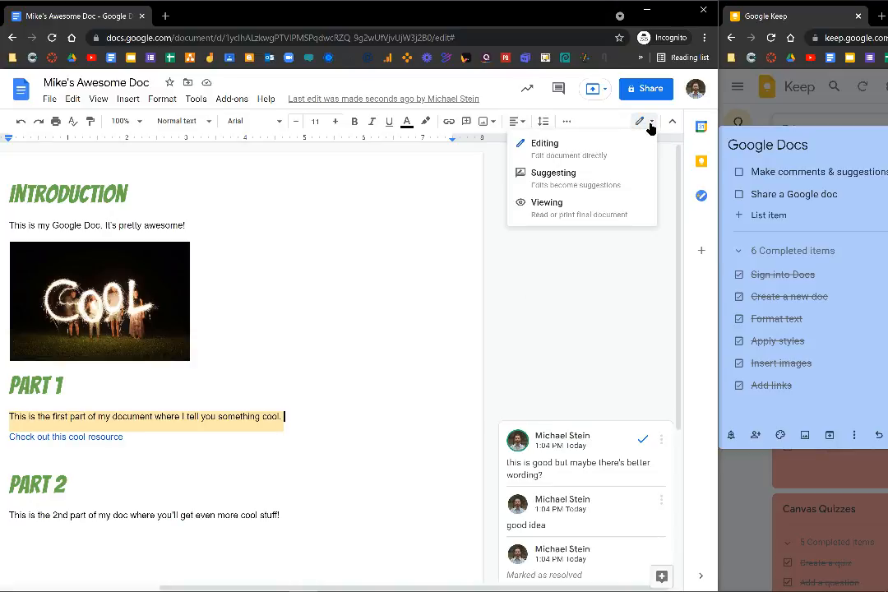
{"action": "left_click", "coordinate": [575, 175]}
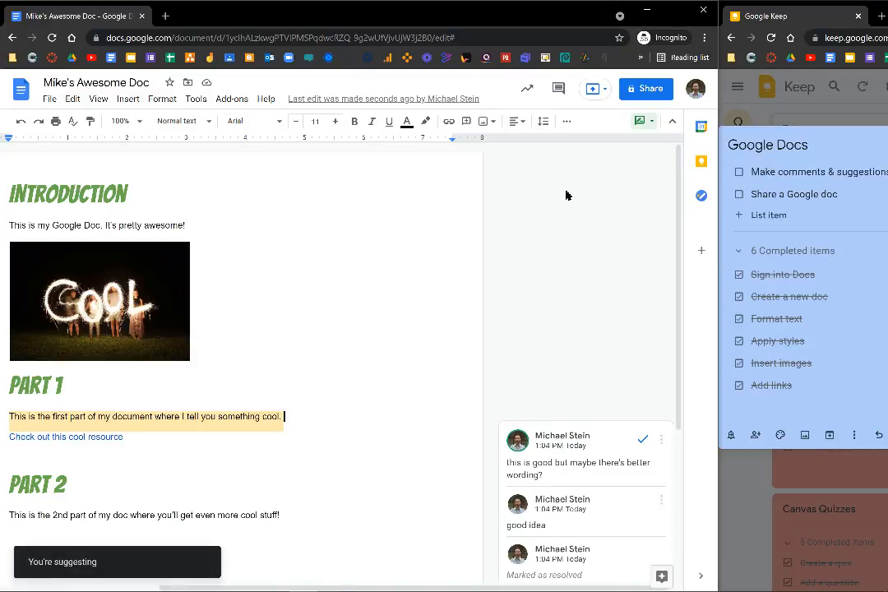
{"action": "left_click", "coordinate": [418, 406]}
{"action": "key", "text": "Return"}
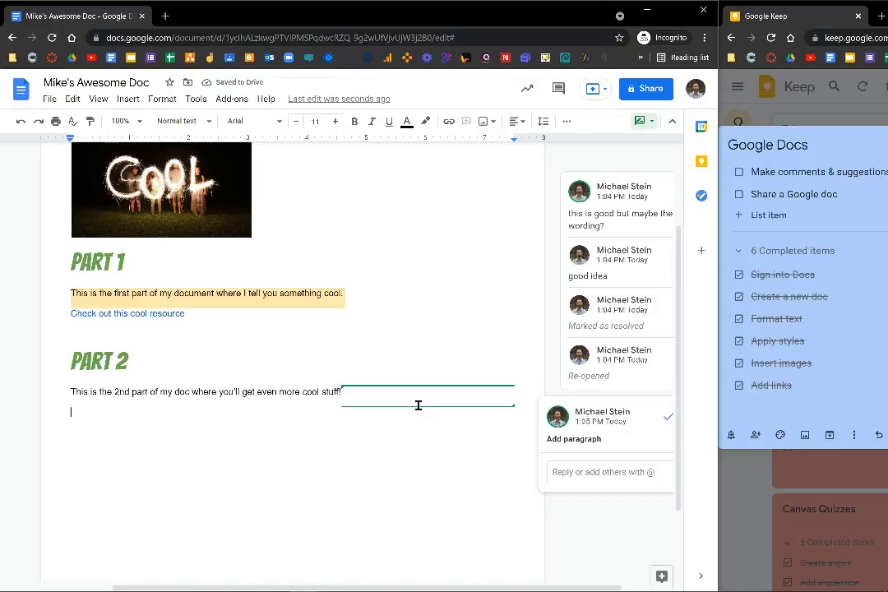
{"action": "type", "text": "What if we add more info here? Maybe something like: Here are 5 cool ways you can engage your students!"}
Reject the suggested sentence so it disappears, undoing an accidental accept first.
{"action": "left_click", "coordinate": [446, 359]}
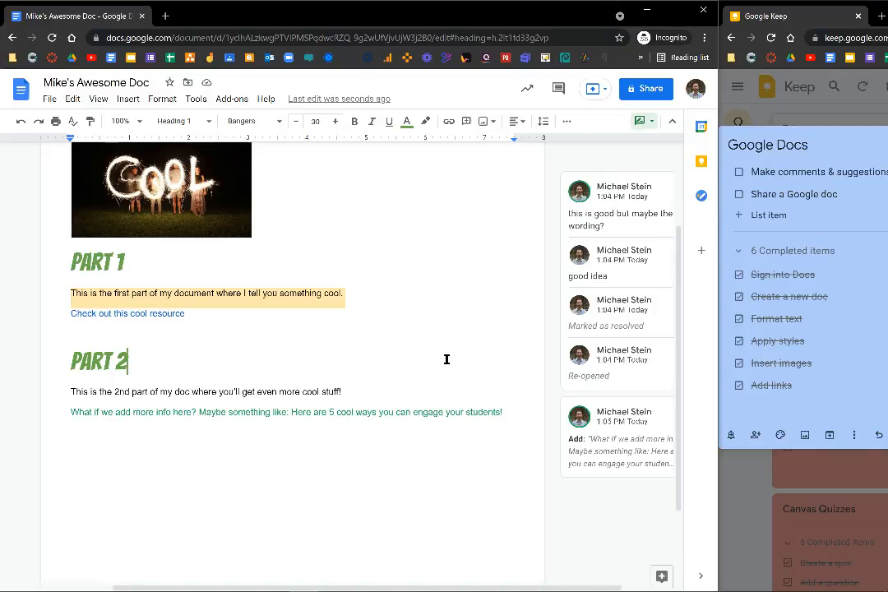
{"action": "scroll", "coordinate": [457, 368], "scroll_direction": "right", "scroll_amount": 2}
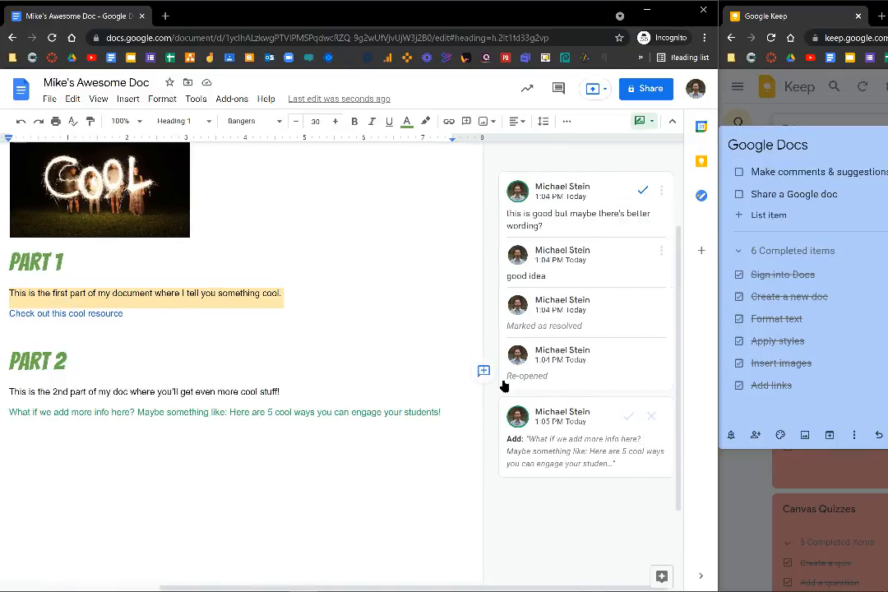
{"action": "left_click", "coordinate": [630, 421]}
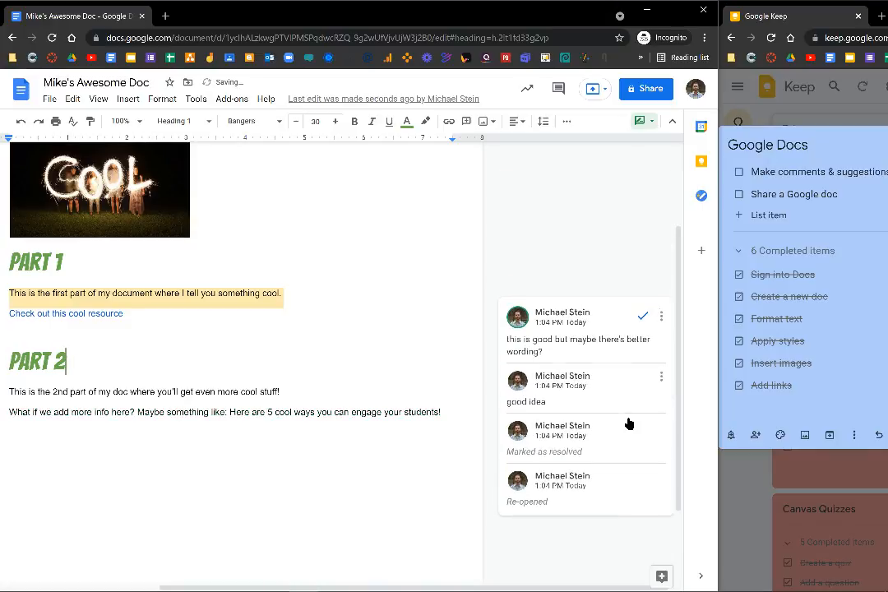
{"action": "key", "text": "ctrl+z"}
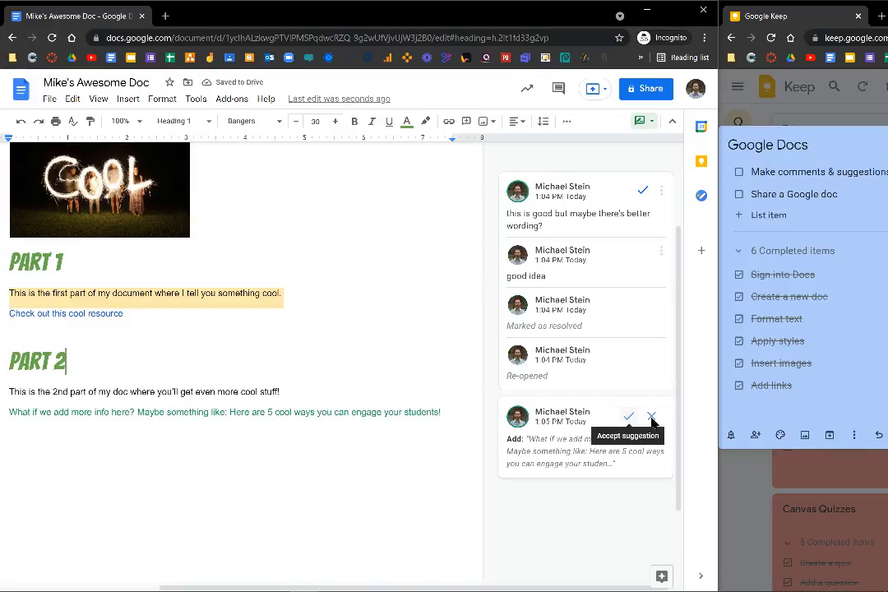
{"action": "left_click", "coordinate": [652, 417]}
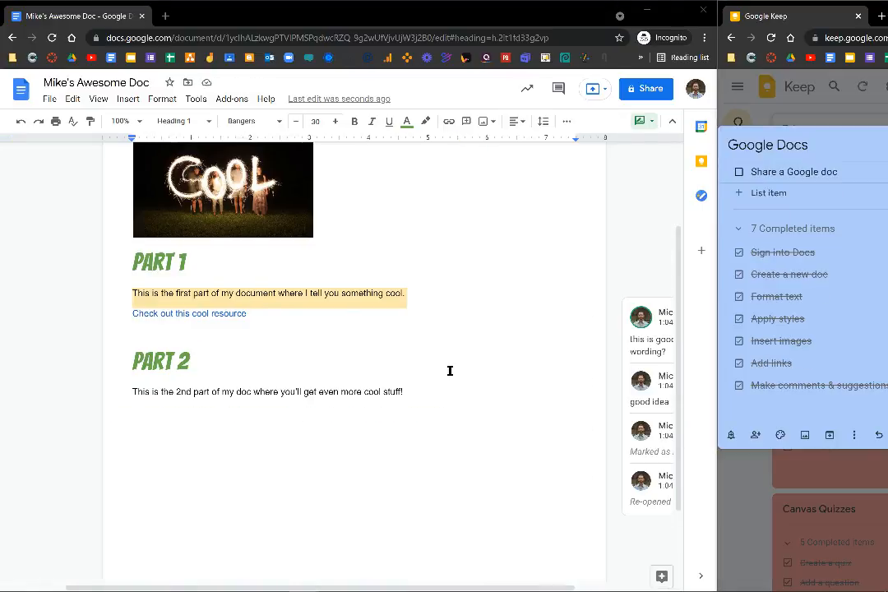
Set general access to 'Anyone with the link' as Commenter, then copy the document link.
{"action": "left_click", "coordinate": [638, 90]}
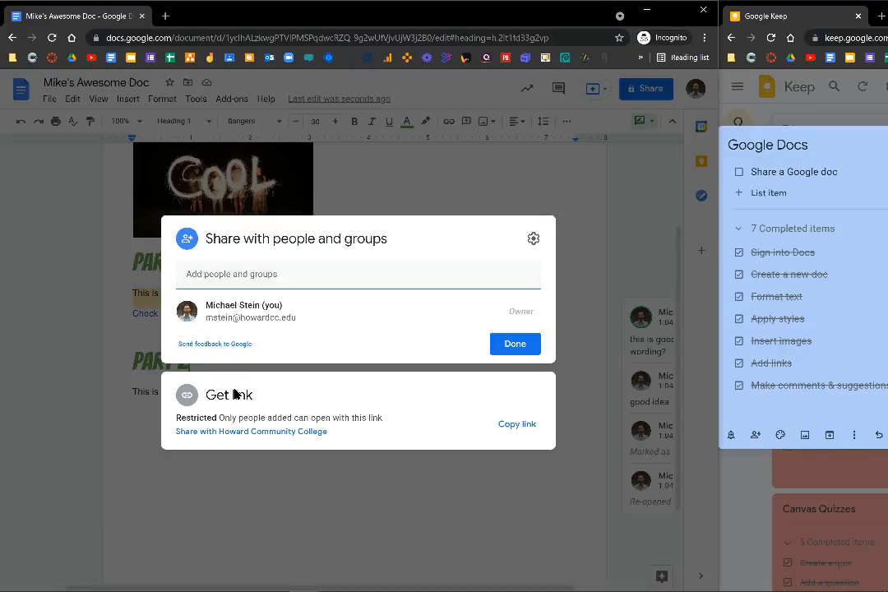
{"action": "left_click", "coordinate": [235, 394]}
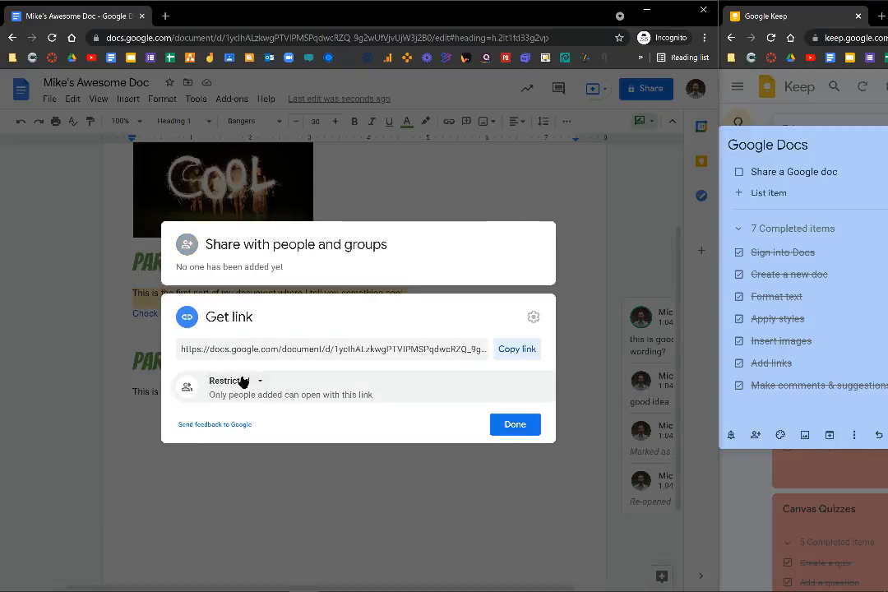
{"action": "left_click", "coordinate": [234, 382]}
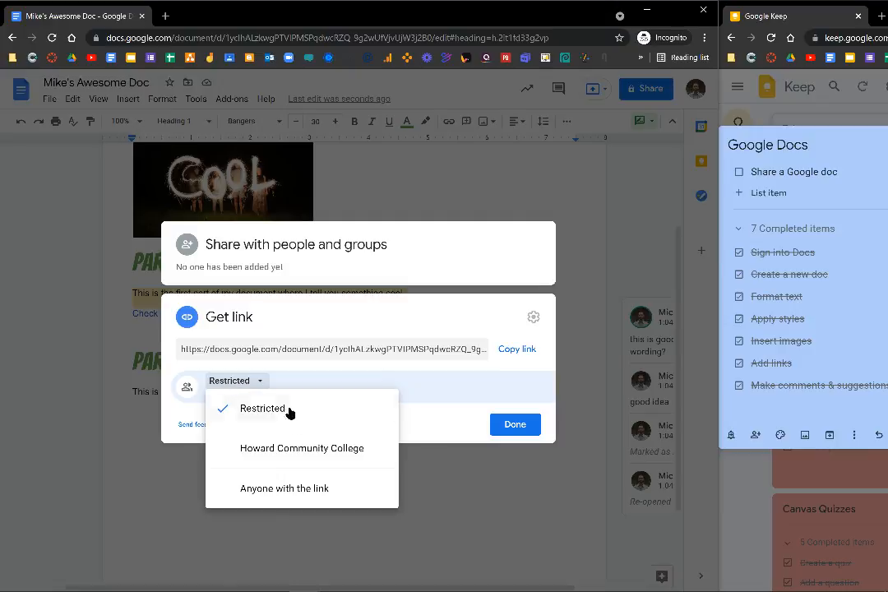
{"action": "left_click", "coordinate": [277, 489]}
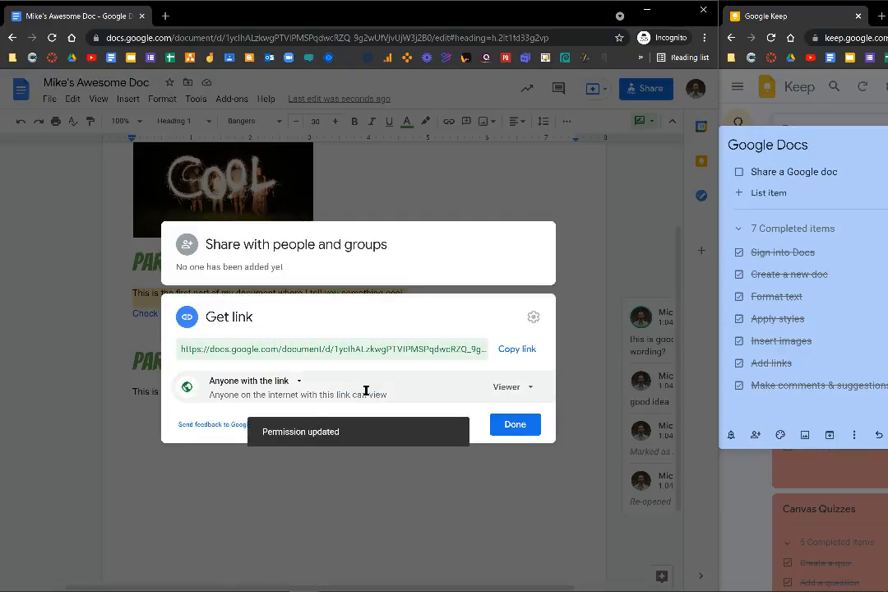
{"action": "left_click", "coordinate": [521, 388]}
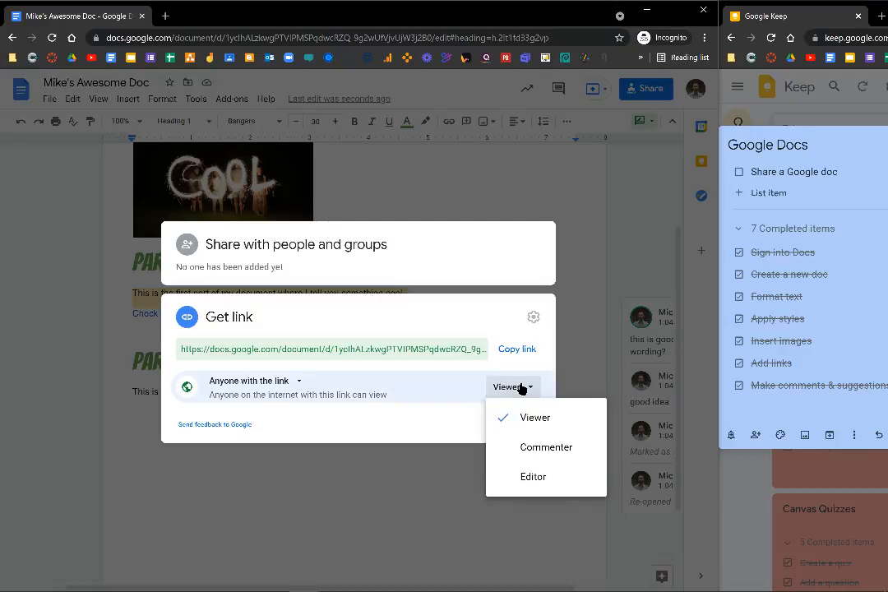
{"action": "left_click", "coordinate": [582, 450]}
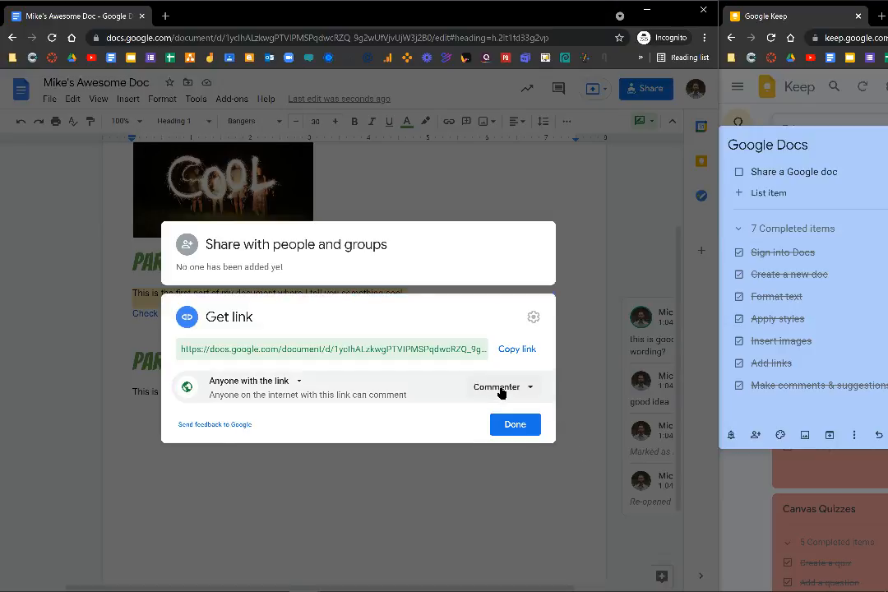
{"action": "left_click", "coordinate": [518, 349]}
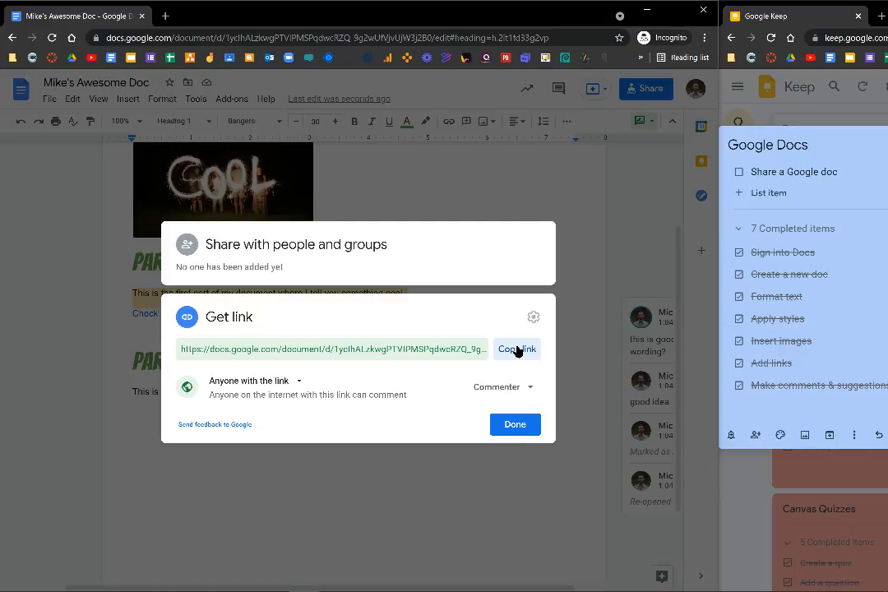
{"action": "left_click", "coordinate": [513, 423]}
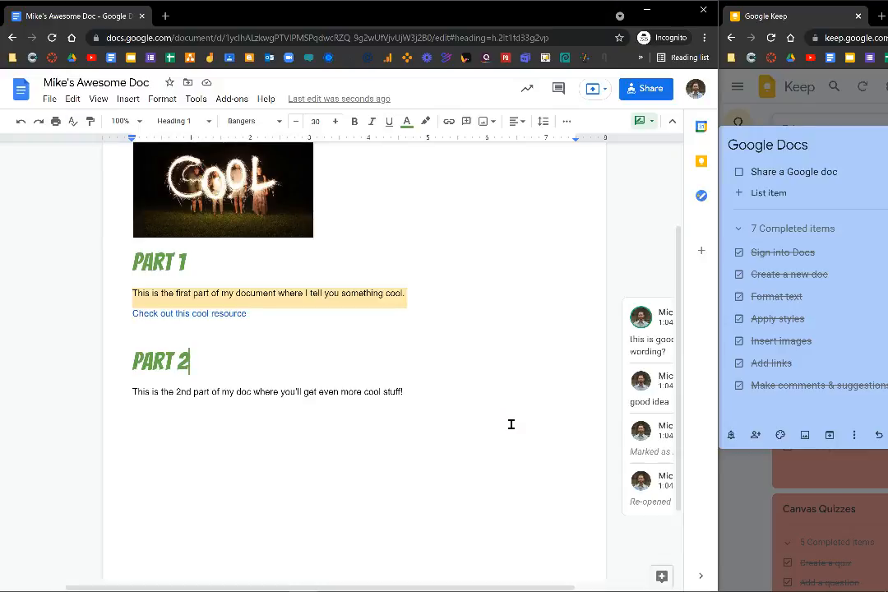